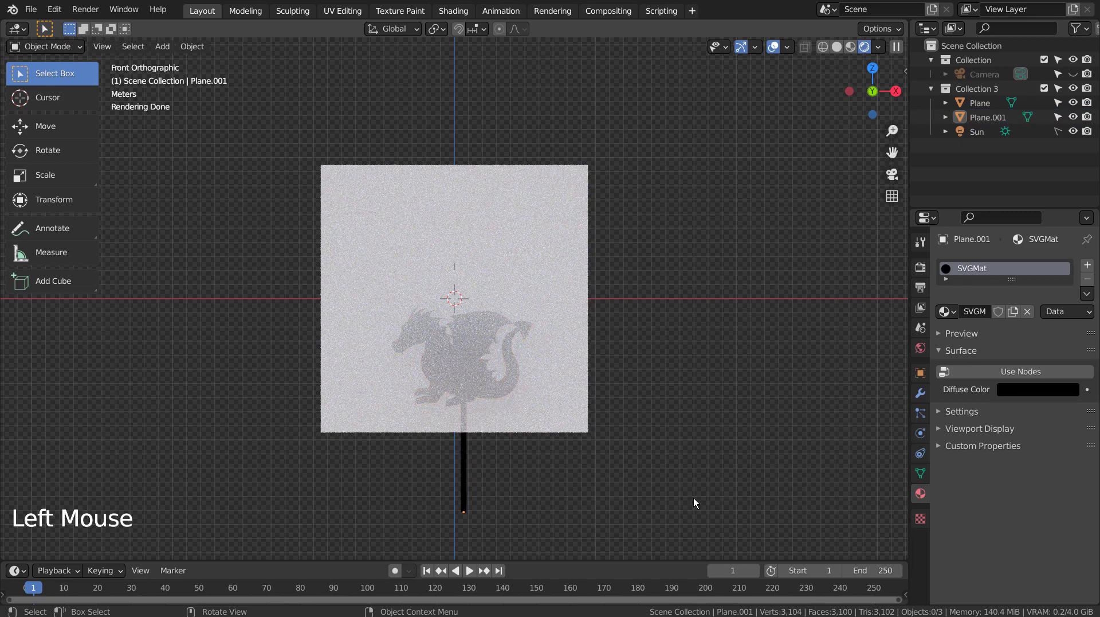
- Select the dragon cutout Plane.001 by its stick and move it higher
click(462, 489)
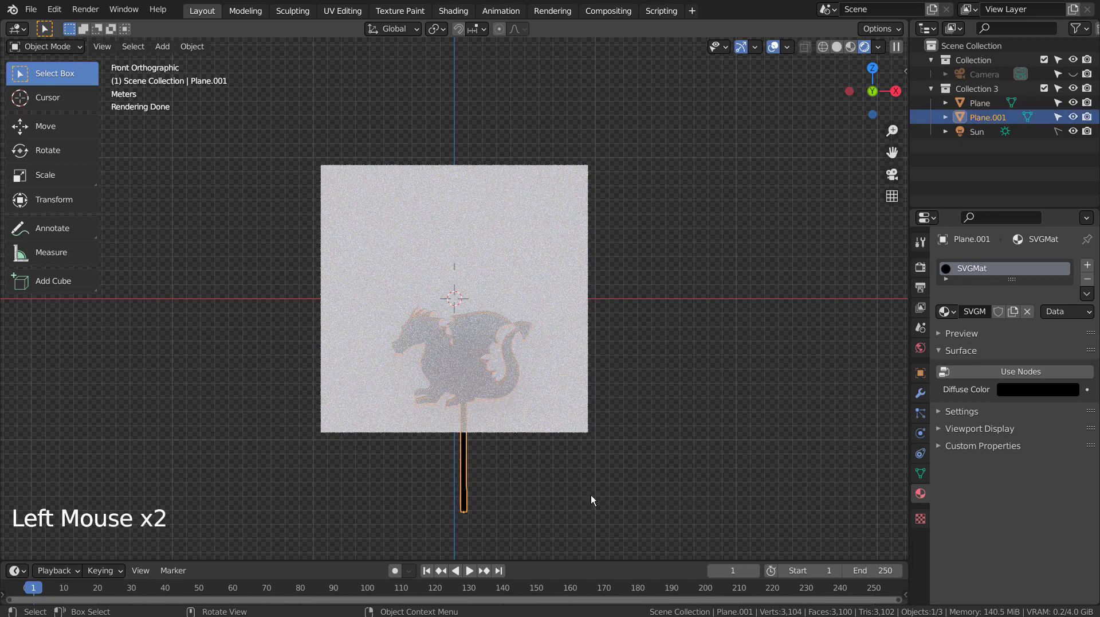
key(g)
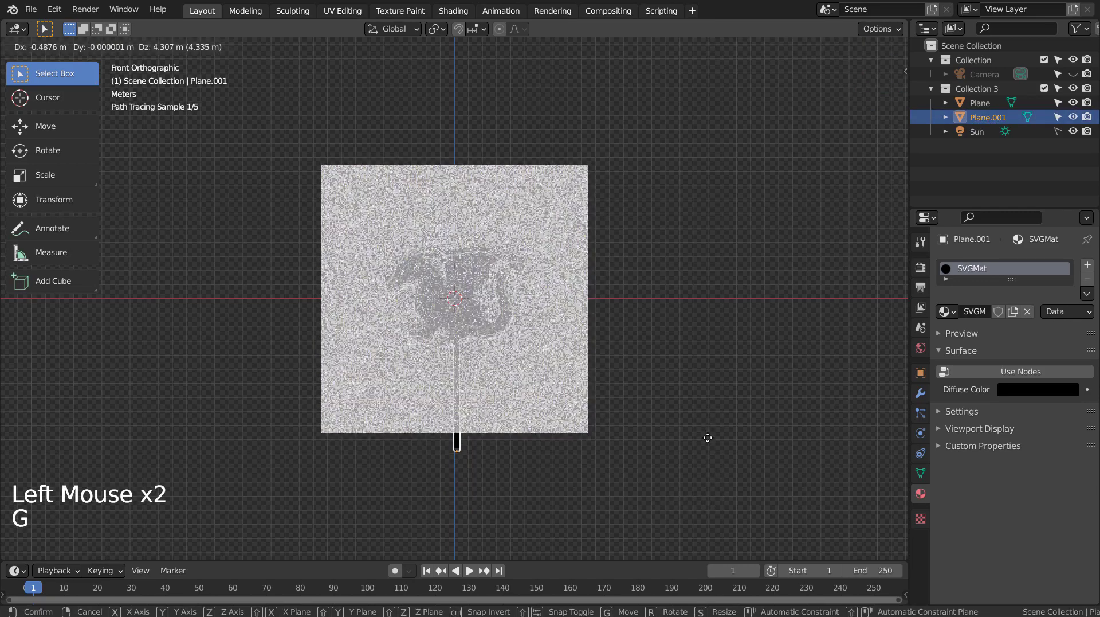
click(707, 437)
- Reselect the puppet, nudge it into its final spot, and orbit into perspective
click(753, 431)
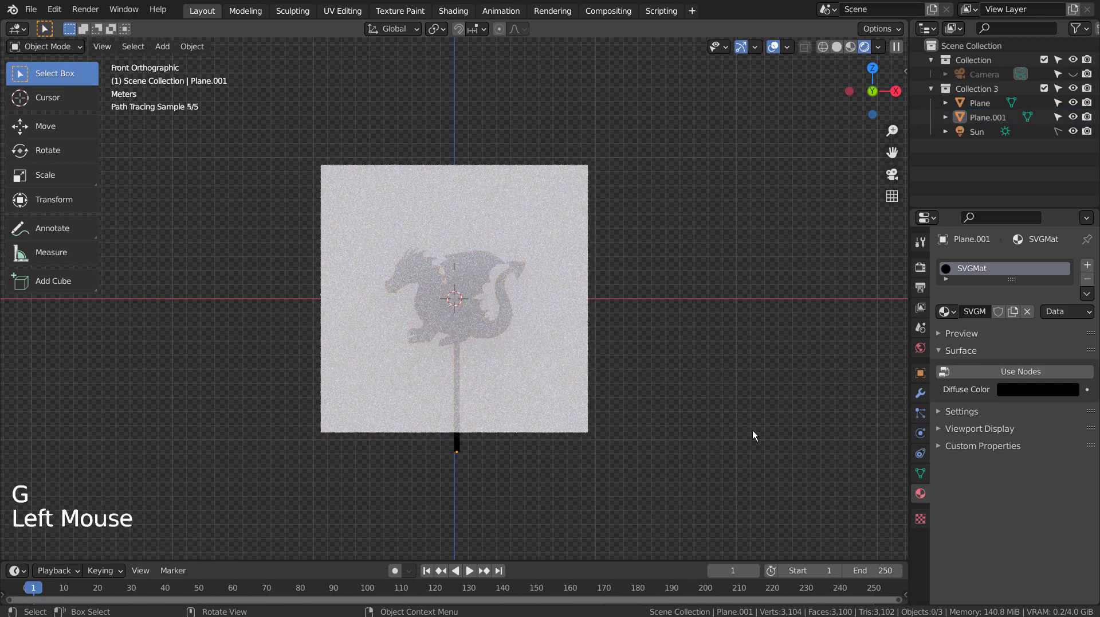
double_click(453, 449)
key(g)
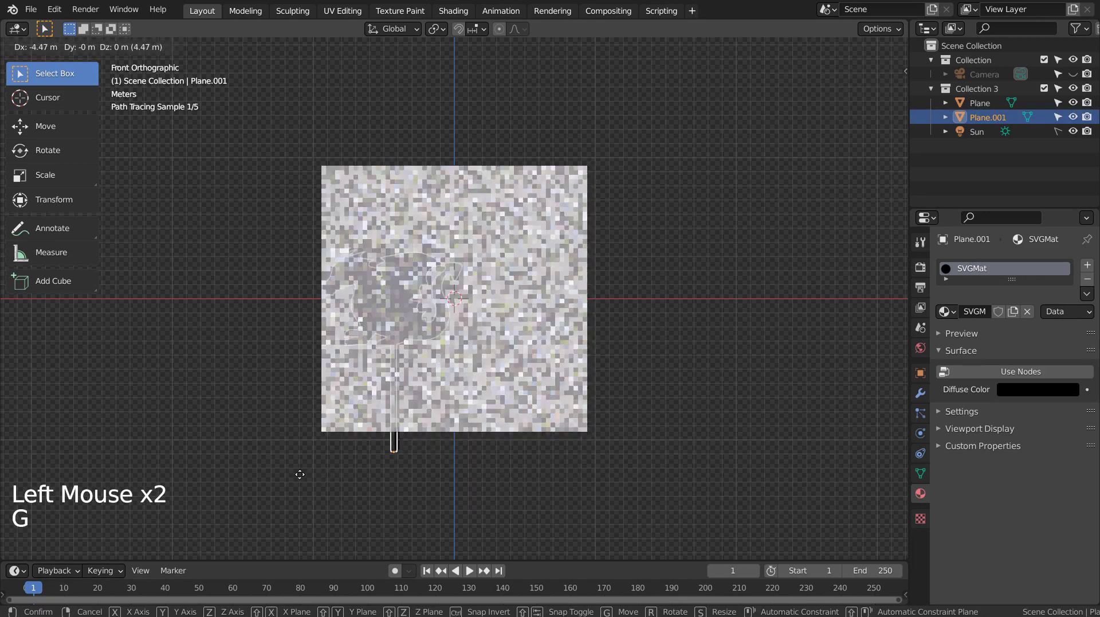
click(377, 477)
middle_drag(675, 437, 500, 446)
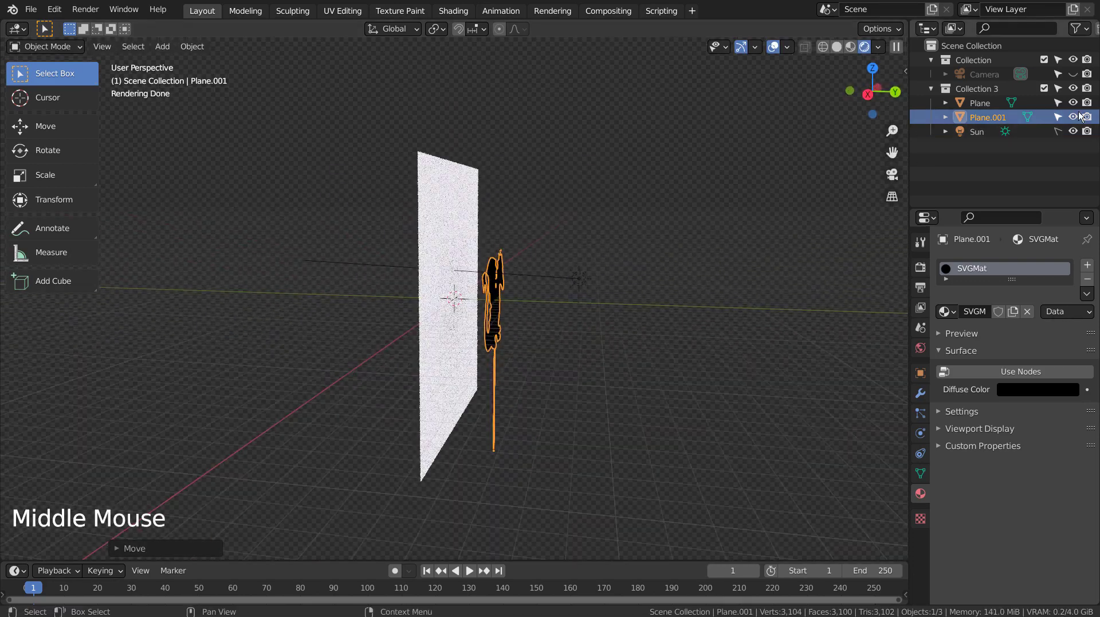
- Deselect everything and select the Sun lamp in the Outliner
middle_drag(641, 287, 653, 290)
click(584, 291)
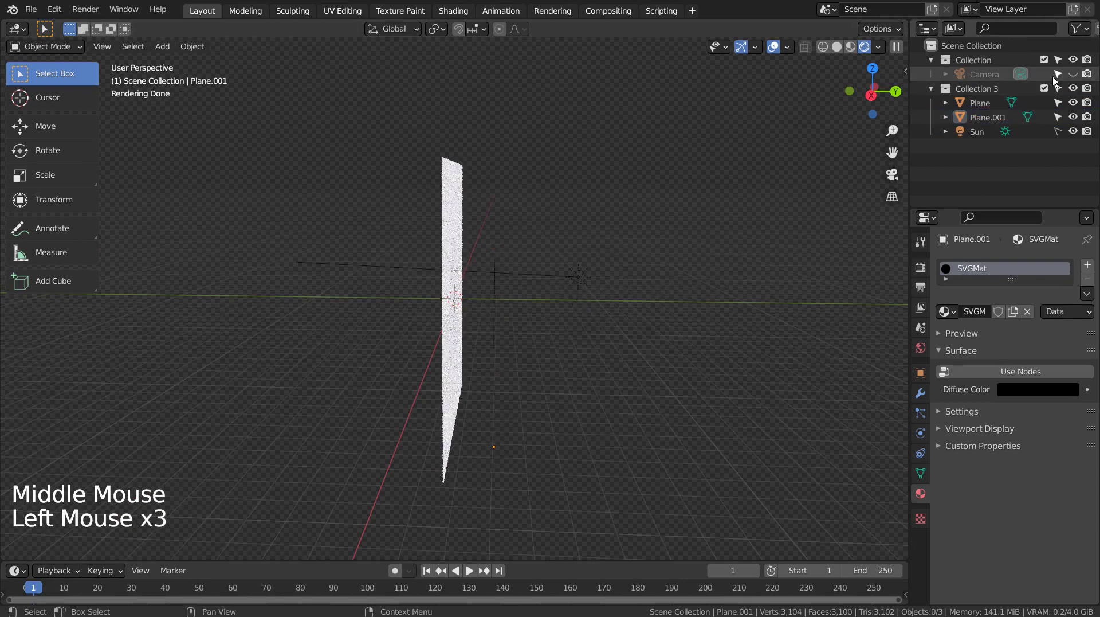
click(978, 132)
click(1058, 131)
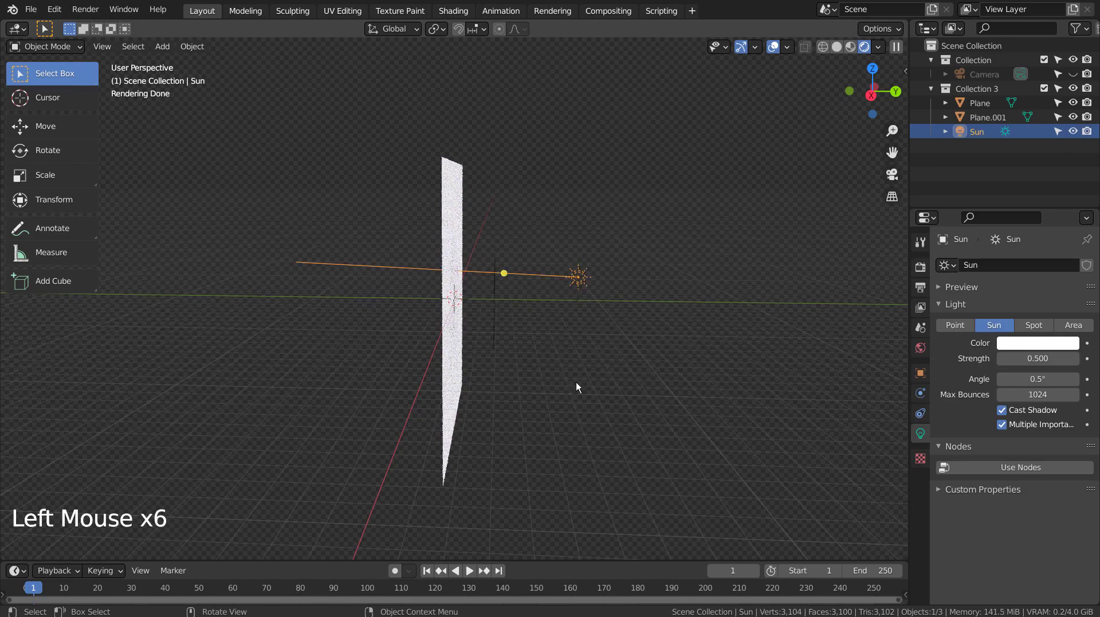
- Hide Collection 3 with its eye icon, then switch to front and top views
middle_drag(576, 381, 388, 375)
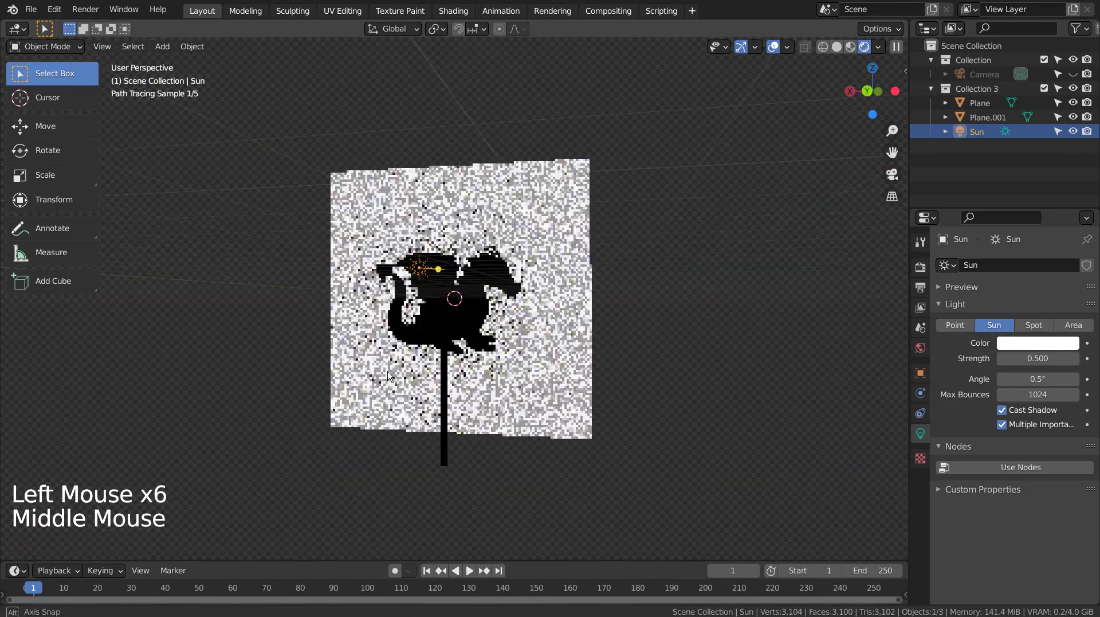
click(1073, 88)
key(KP_1)
key(KP_7)
key(shift+a)
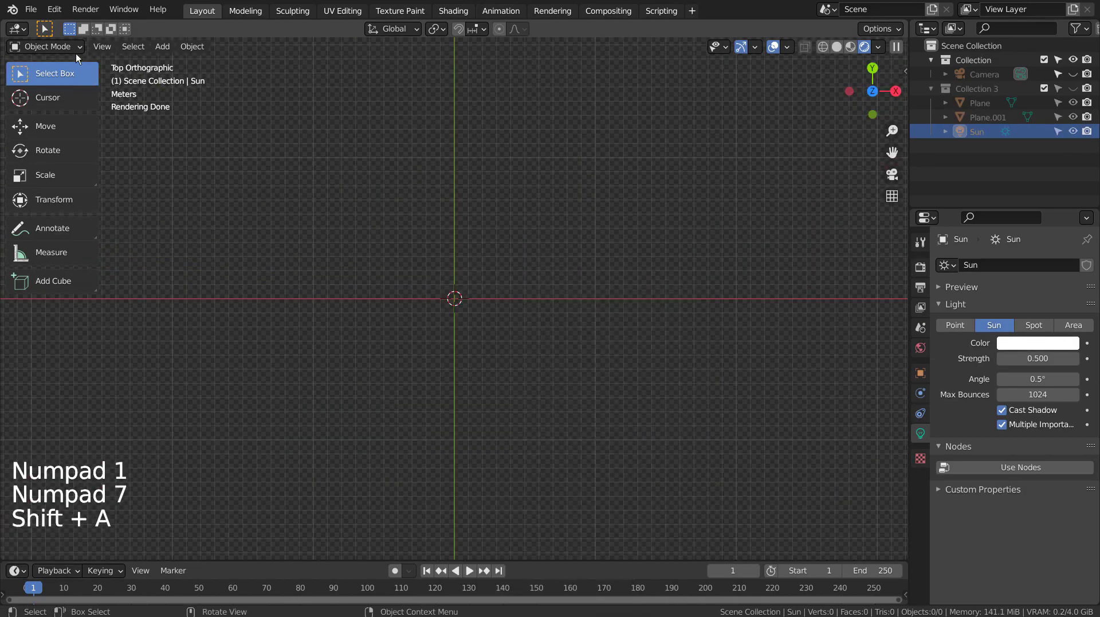
- Import 1366668407.svg as Scalable Vector Graphics, adding the Body curve at the origin
click(31, 9)
mouse_move(138, 210)
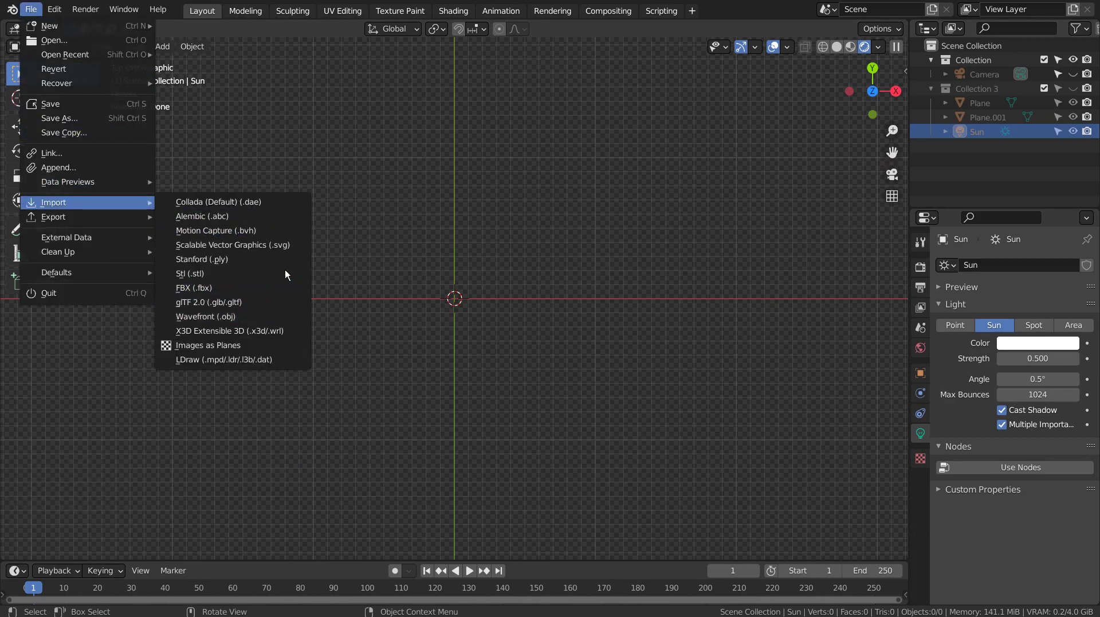
click(280, 247)
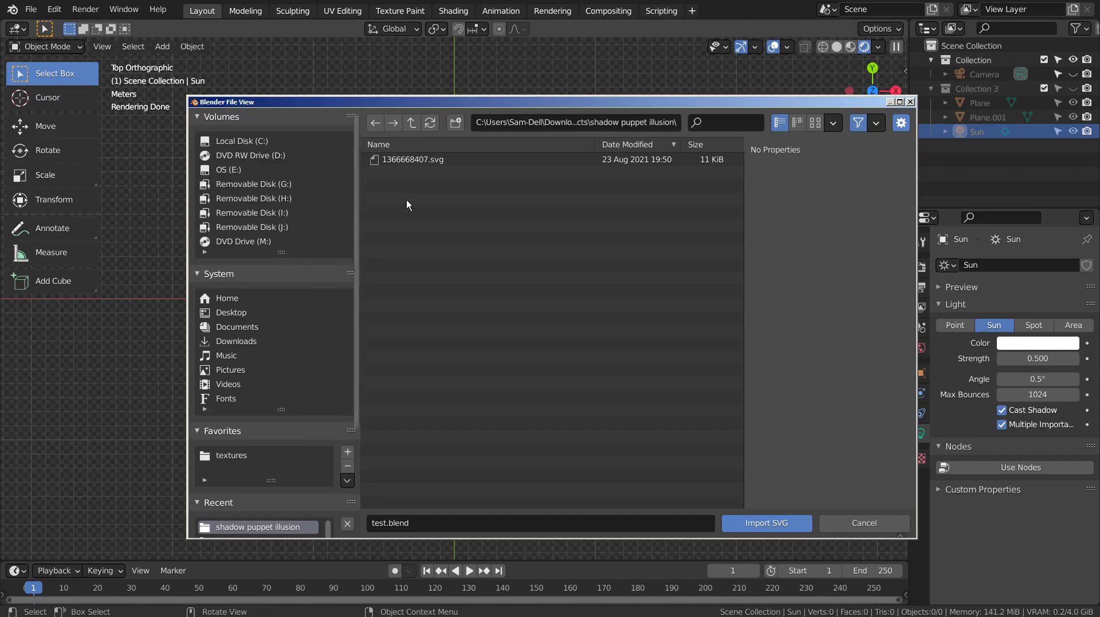
click(420, 160)
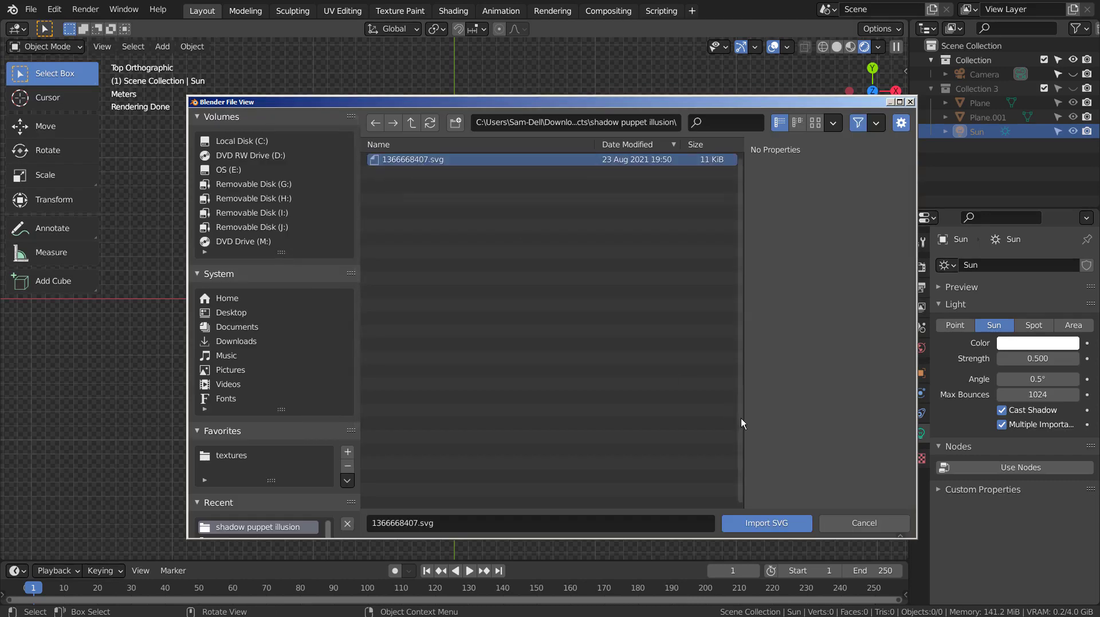
click(808, 523)
scroll(580, 322, up, 20)
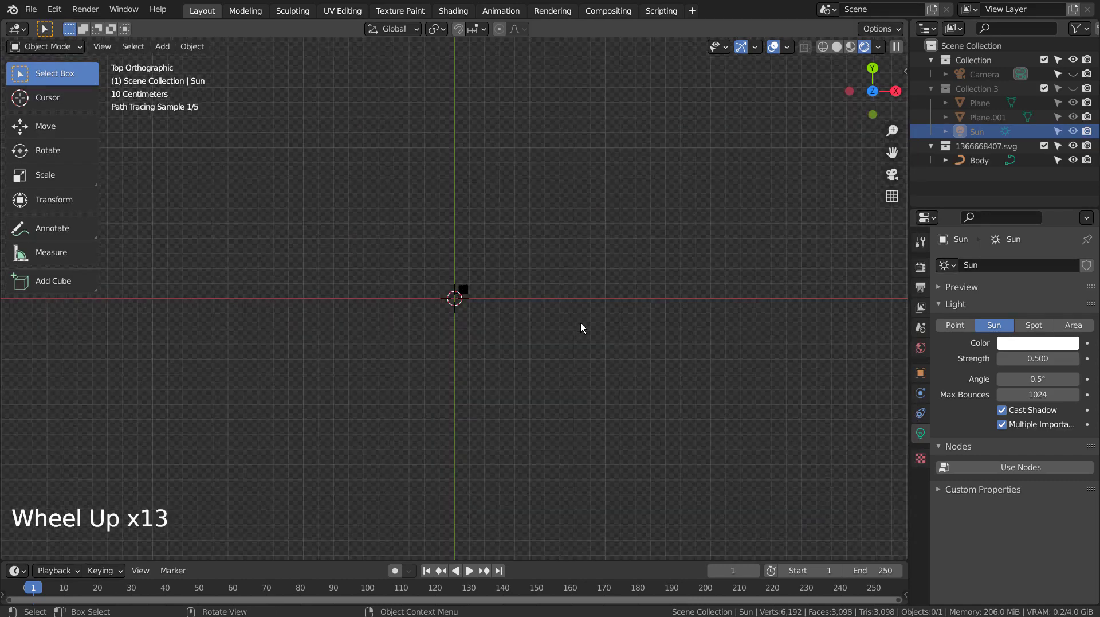
- Scale the Body dragon up about 10.6 times
click(562, 286)
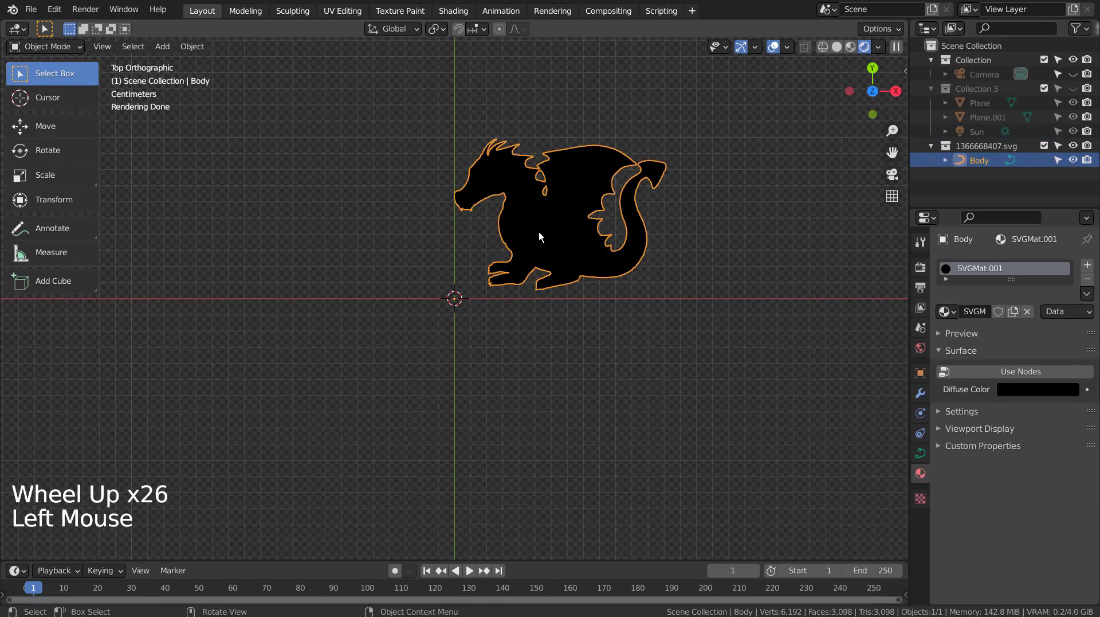
scroll(650, 323, down, 11)
key(s)
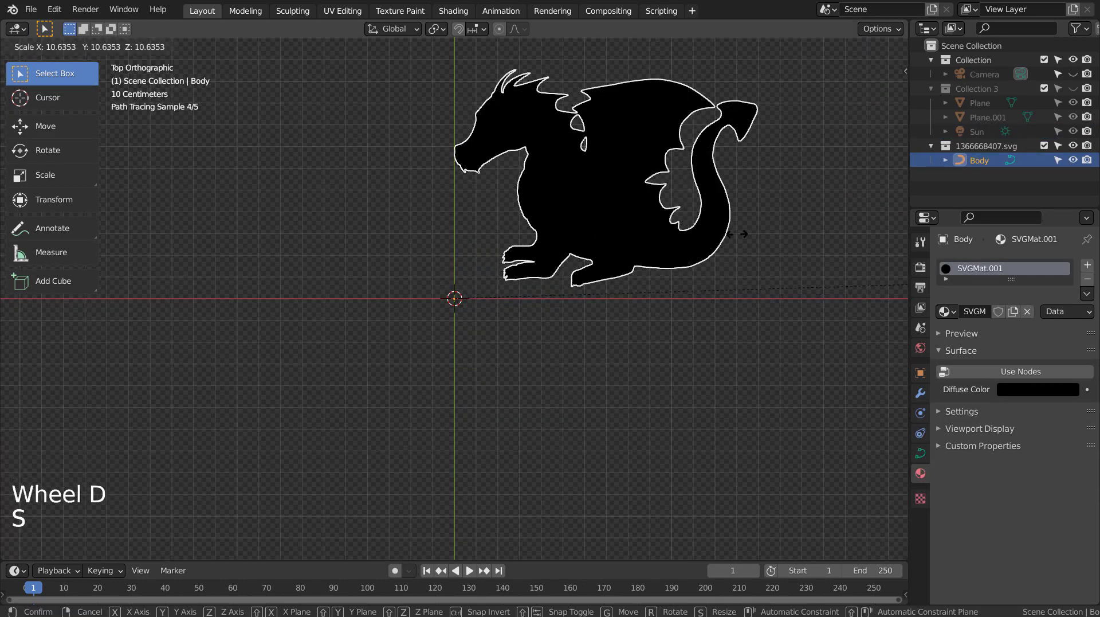
click(717, 237)
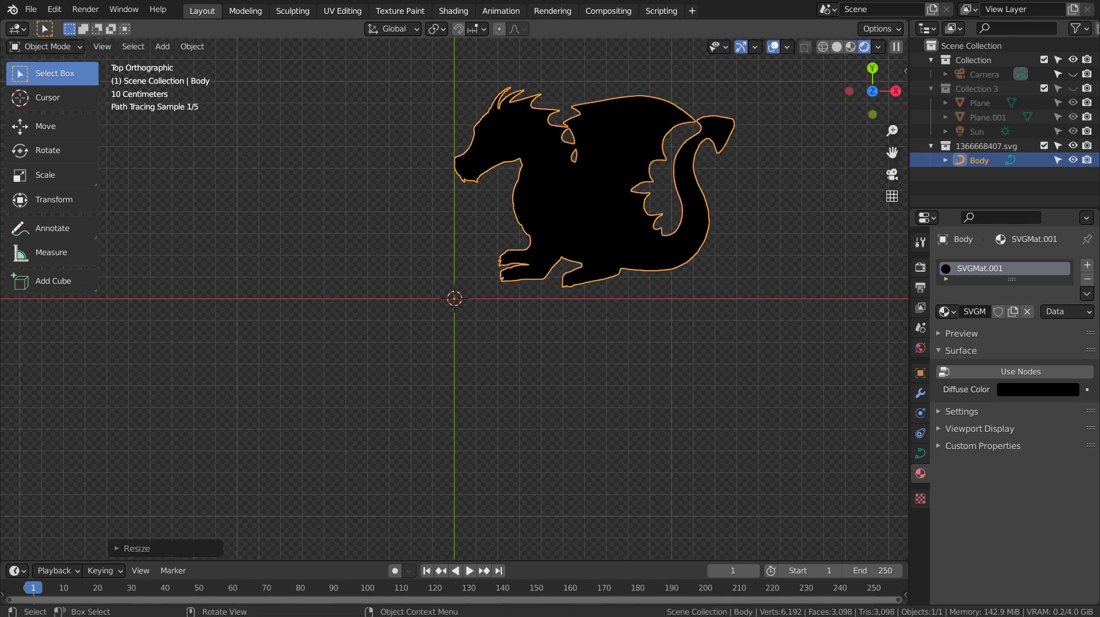
- Move the dragon so its feet rest at the world origin, then toggle Edit Mode
key(g)
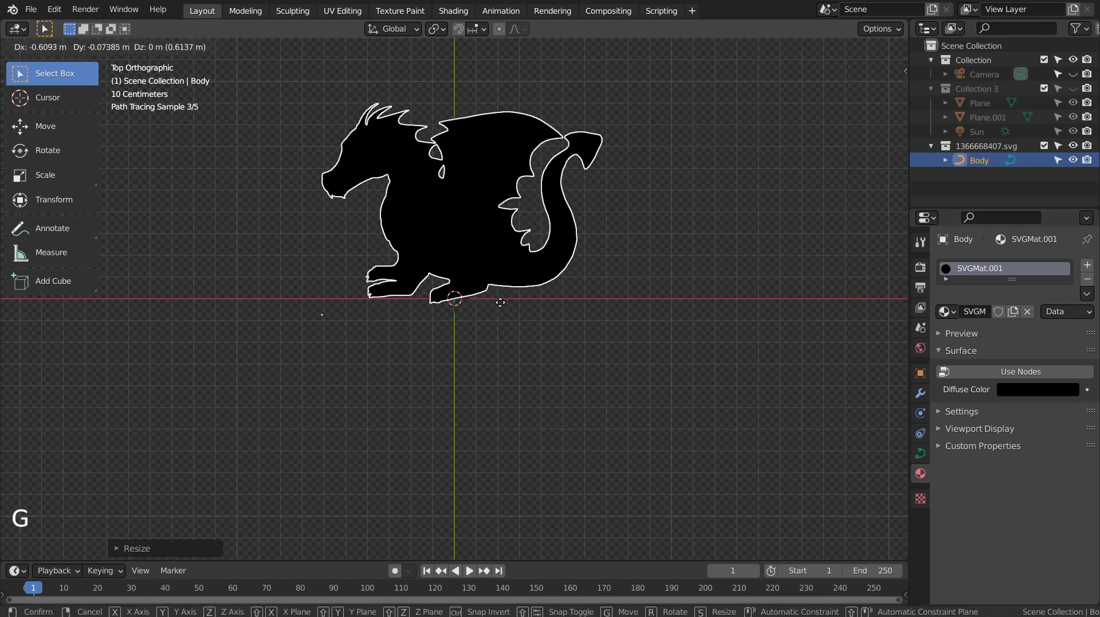
click(499, 299)
scroll(500, 300, up, 9)
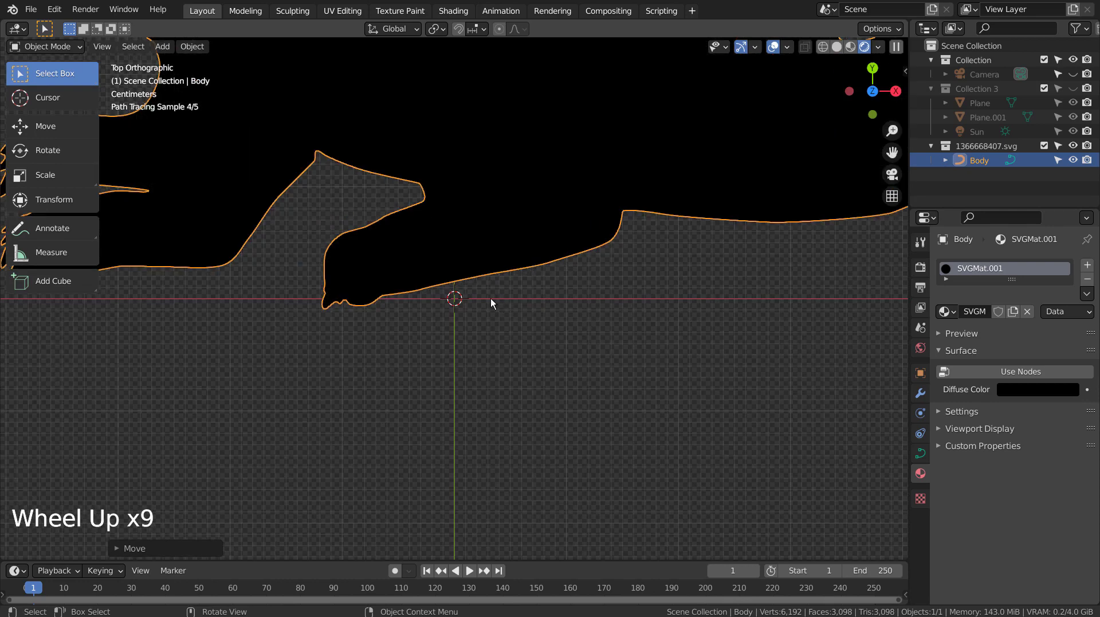
key(Tab)
key(1)
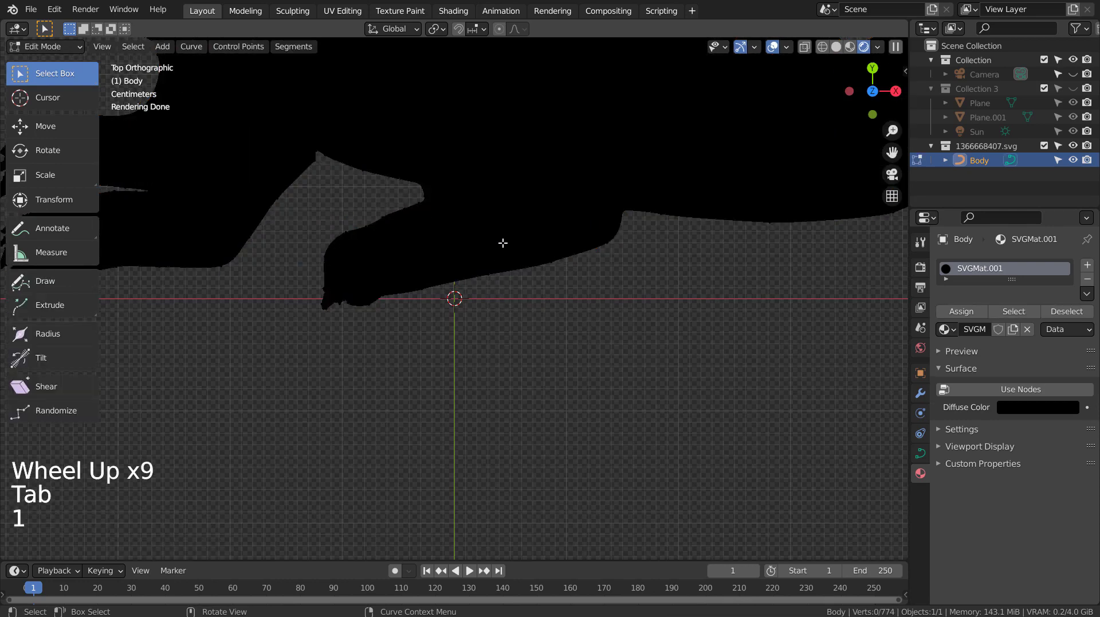
key(Tab)
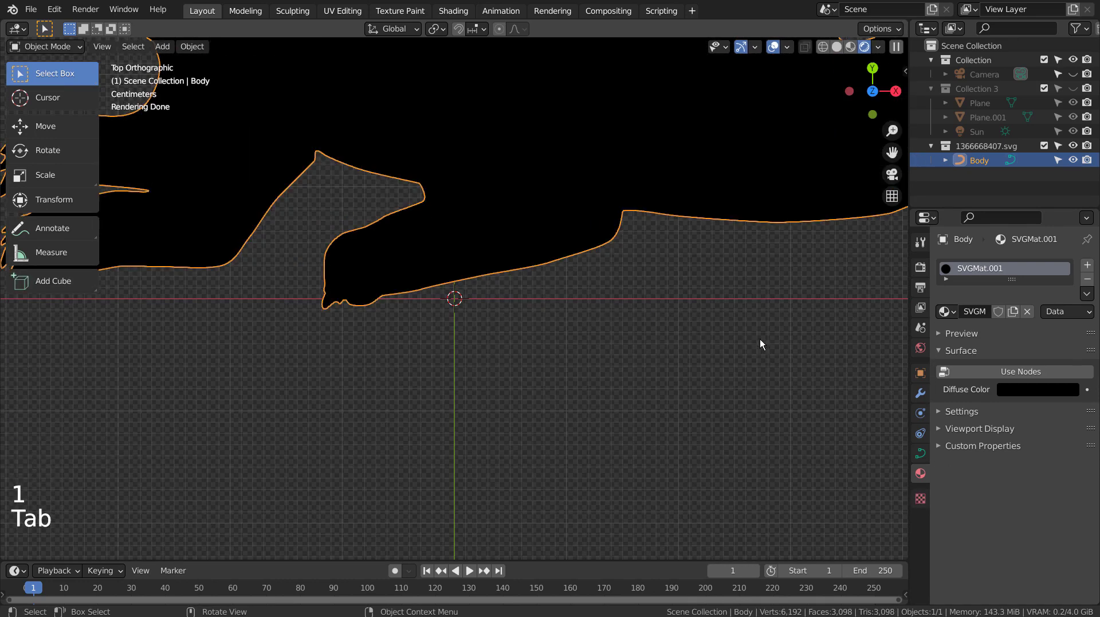
- Convert the Body dragon to a mesh and edit it in vertex select mode
right_click(616, 214)
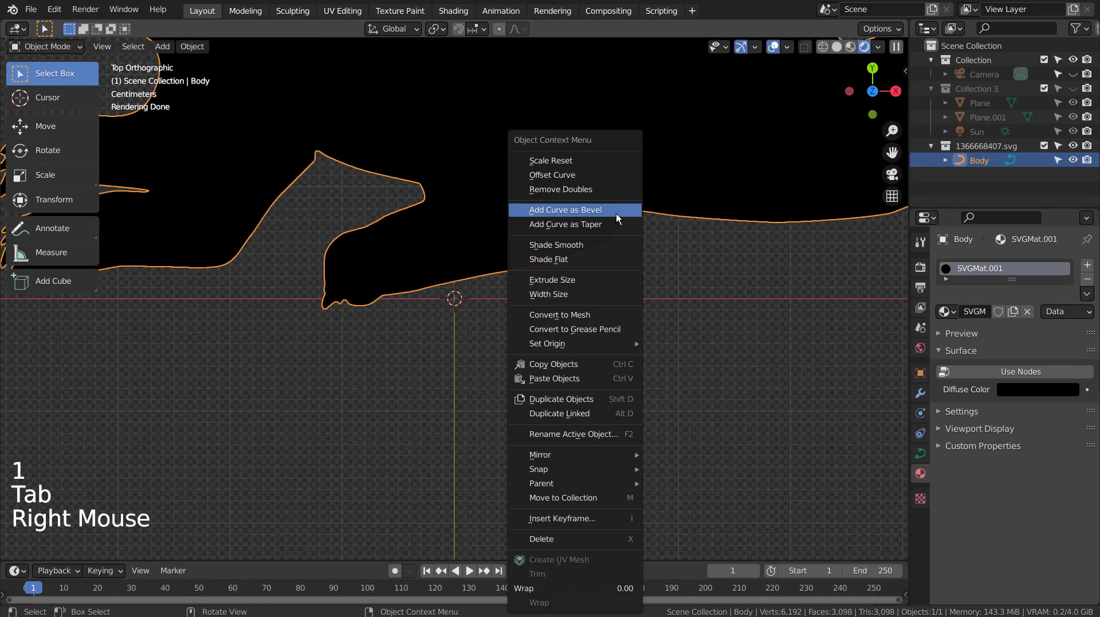
click(587, 314)
key(Tab)
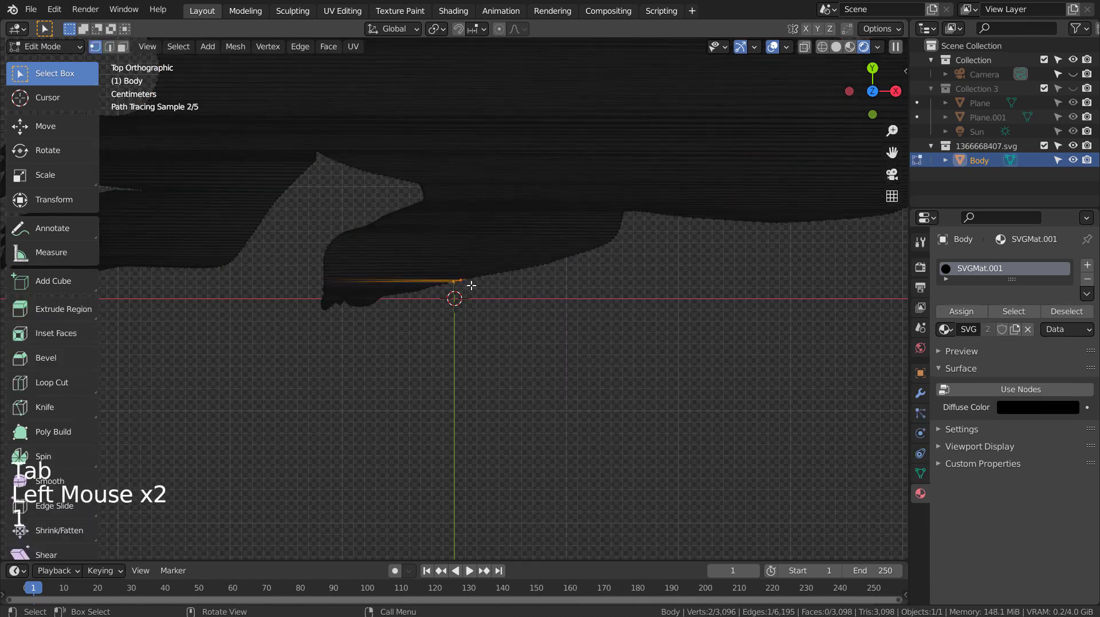
key(1)
click(466, 285)
key(shift+z)
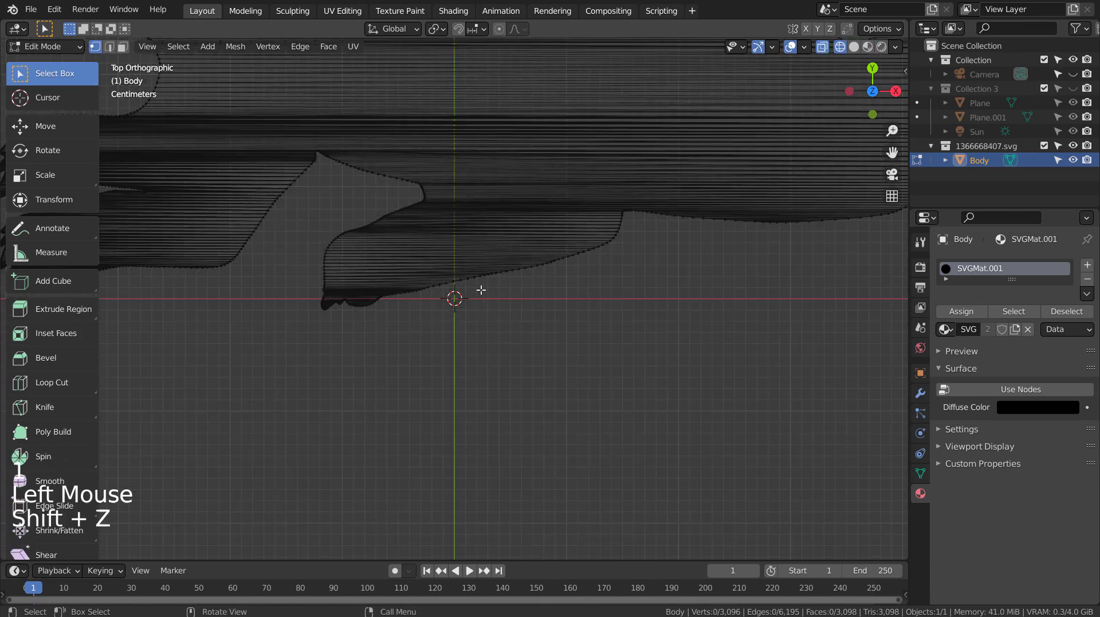
- Box-select the underside vertices and extrude them straight down along Y
key(b)
drag(429, 263, 506, 319)
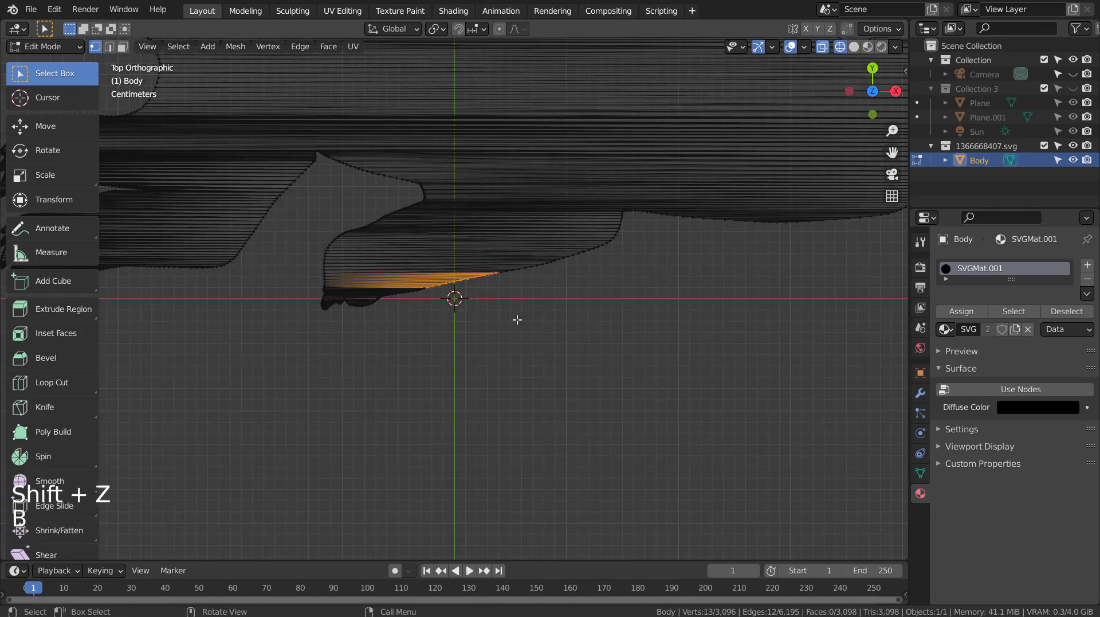
key(e)
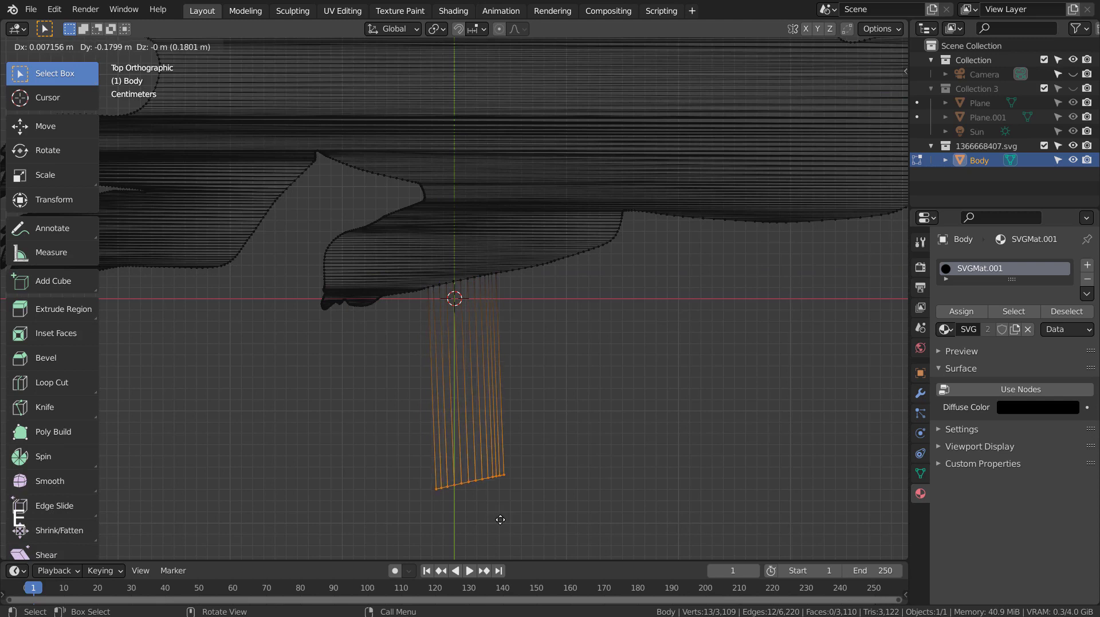
key(y)
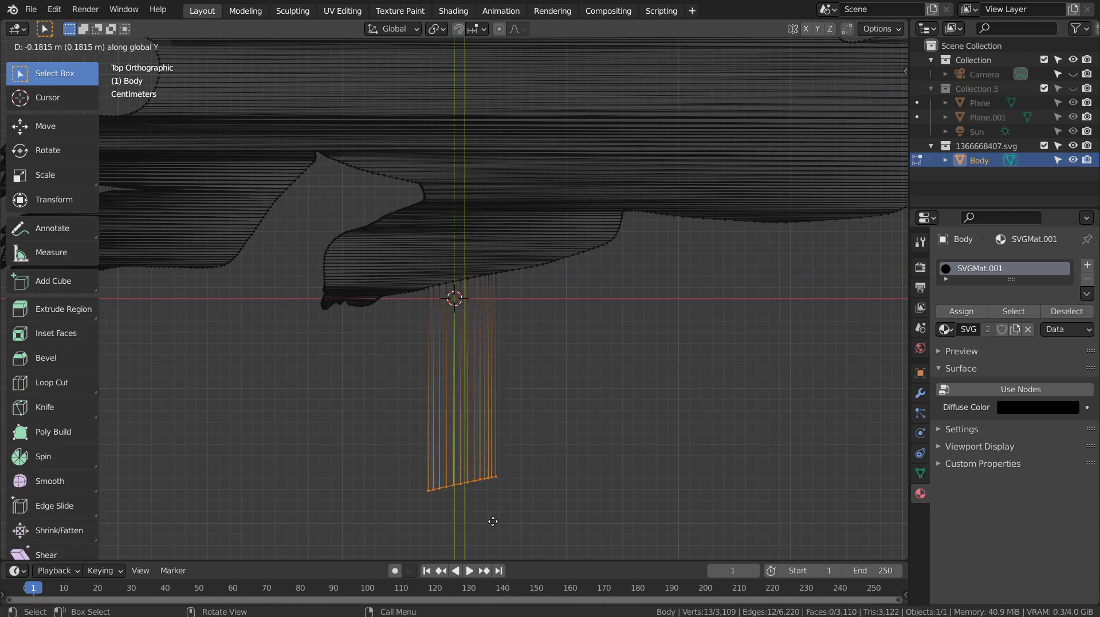
click(492, 532)
scroll(520, 487, down, 16)
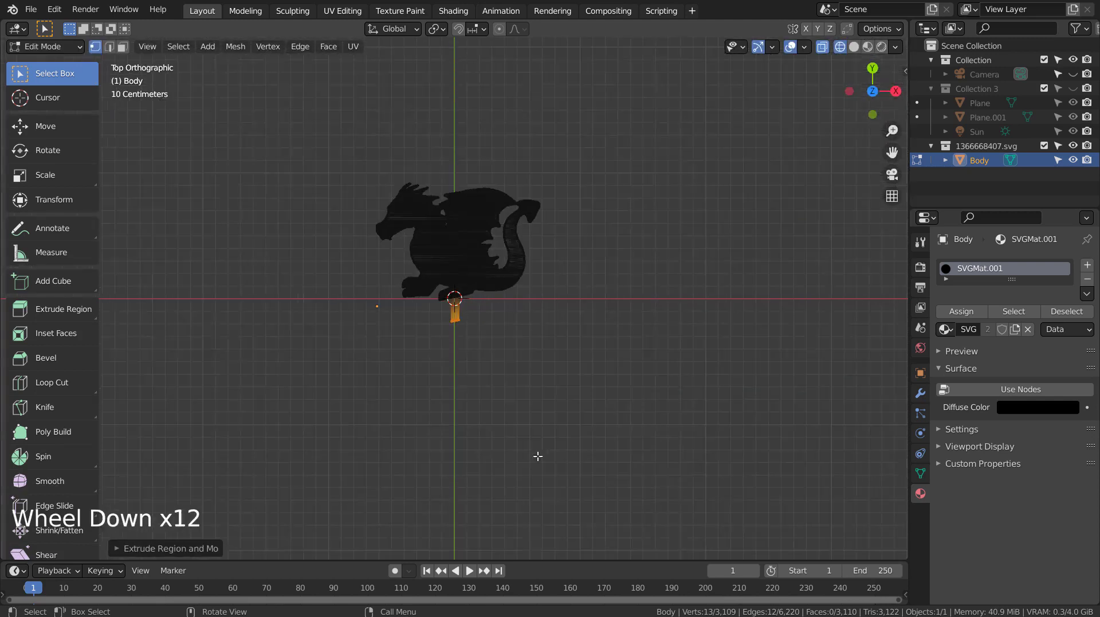
shift+middle_drag(590, 432, 582, 319)
- Lengthen the extruded stick downward and return to Object Mode
key(g)
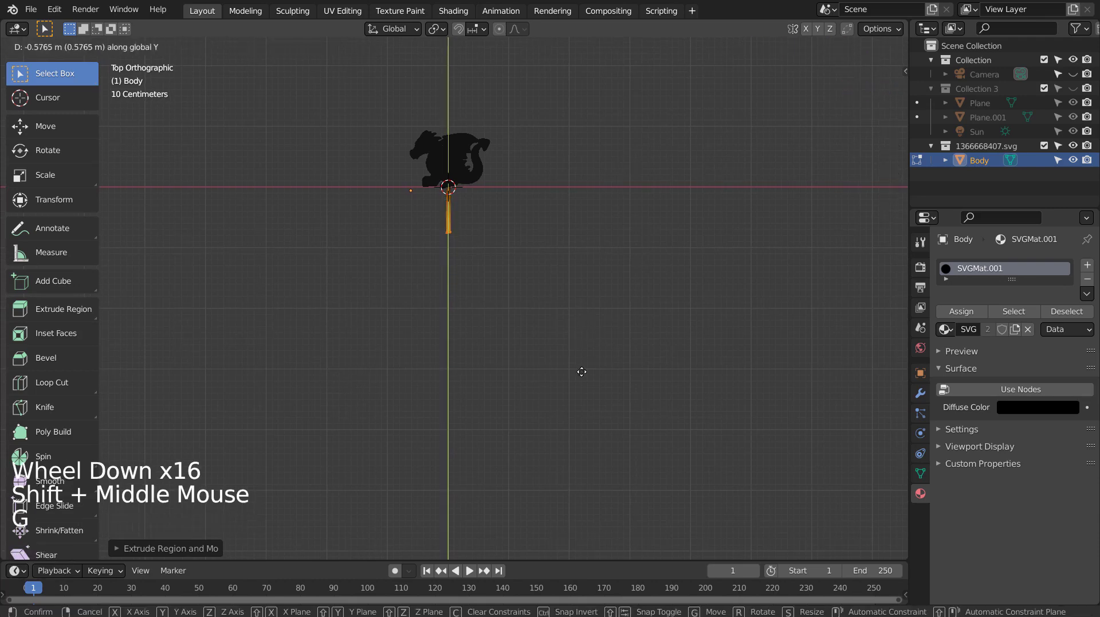
click(580, 430)
key(Tab)
scroll(634, 190, up, 9)
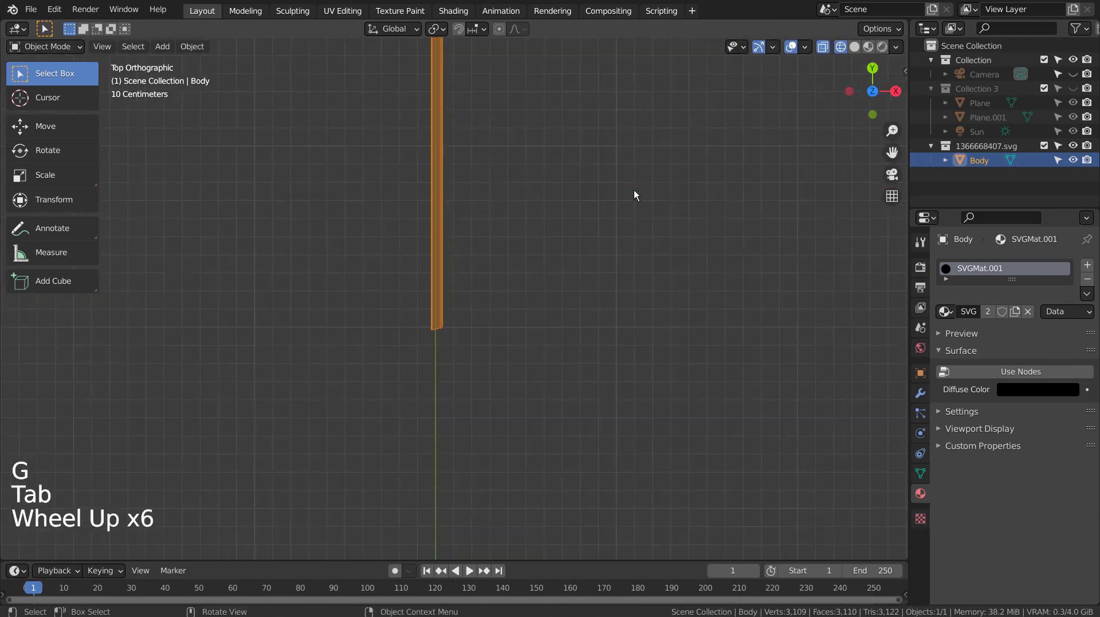
- Switch to rendered shading and frame the dragon in top view
key(shift+z)
mouse_move(621, 153)
middle_down()
mouse_move(644, 429)
mouse_move(638, 290)
mouse_move(664, 176)
middle_up()
key(KP_1)
key(KP_7)
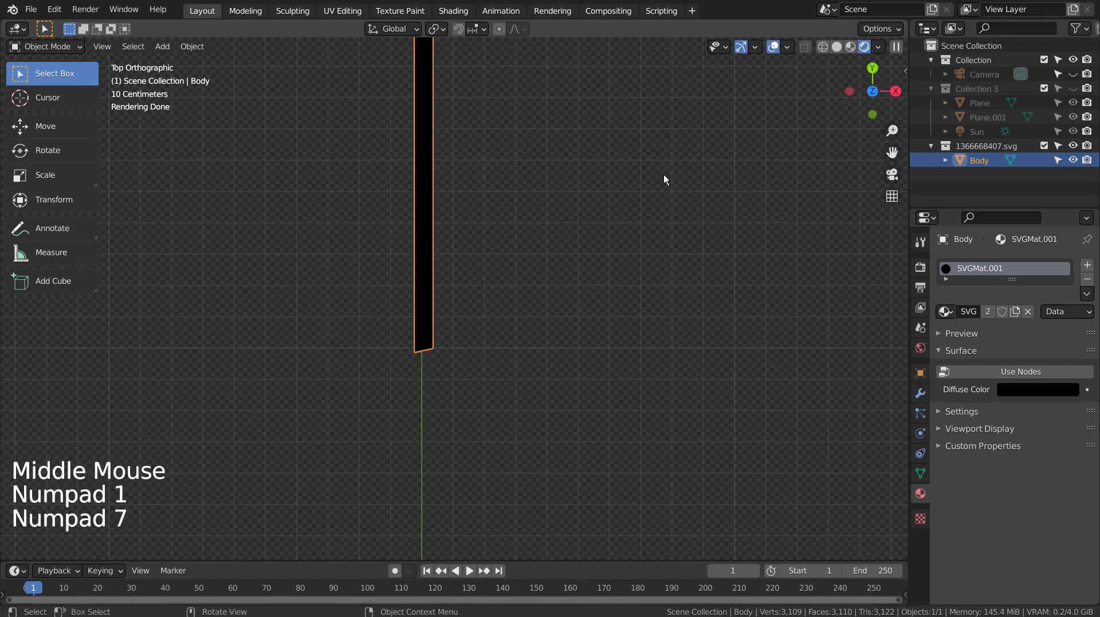
scroll(664, 174, down, 1)
scroll(663, 174, down, 8)
scroll(634, 172, down, 3)
shift+middle_drag(634, 172, 637, 119)
scroll(630, 306, up, 7)
scroll(630, 301, up, 2)
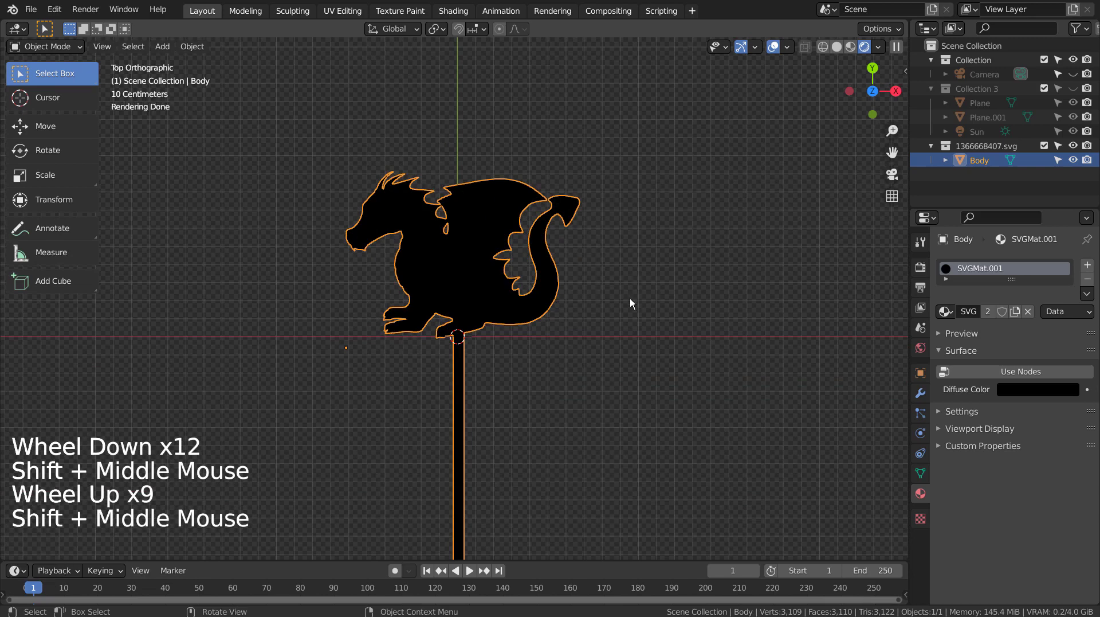
- Rotate the dragon and stick 90° about X so it stands upright
key(r)
key(x)
key(9)
key(0)
key(Return)
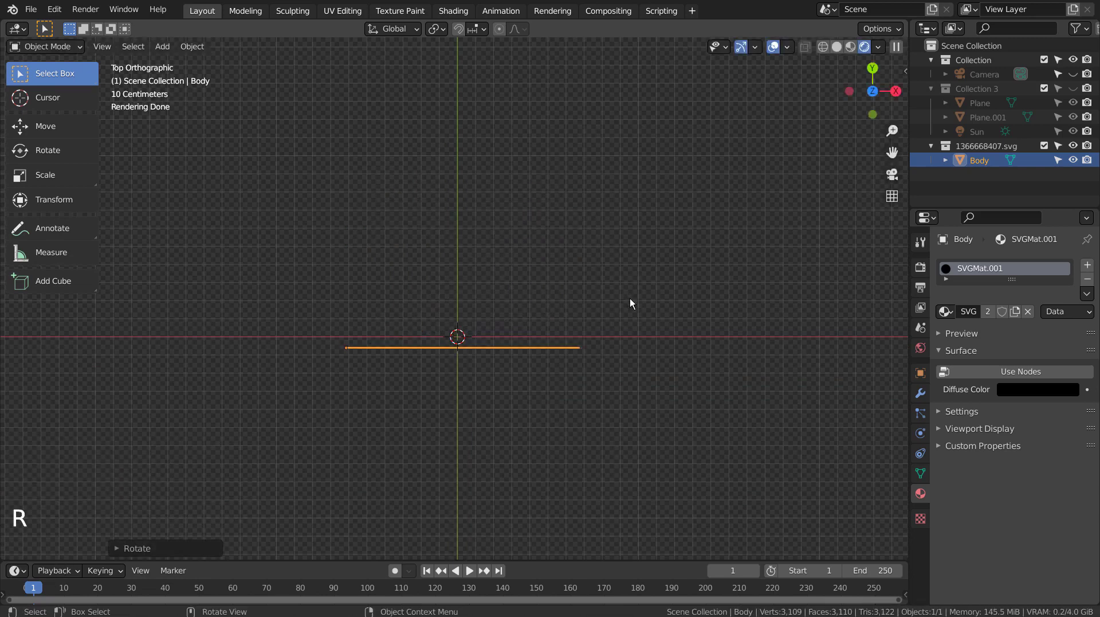
key(KP_1)
- Deselect the dragon, orbit to view it upright, and bring up the Add > Mesh list
middle_drag(634, 321, 608, 375)
scroll(559, 362, up, 2)
scroll(559, 363, down, 8)
middle_click(693, 353)
click(696, 351)
middle_drag(696, 352, 606, 375)
key(shift+a)
mouse_move(622, 318)
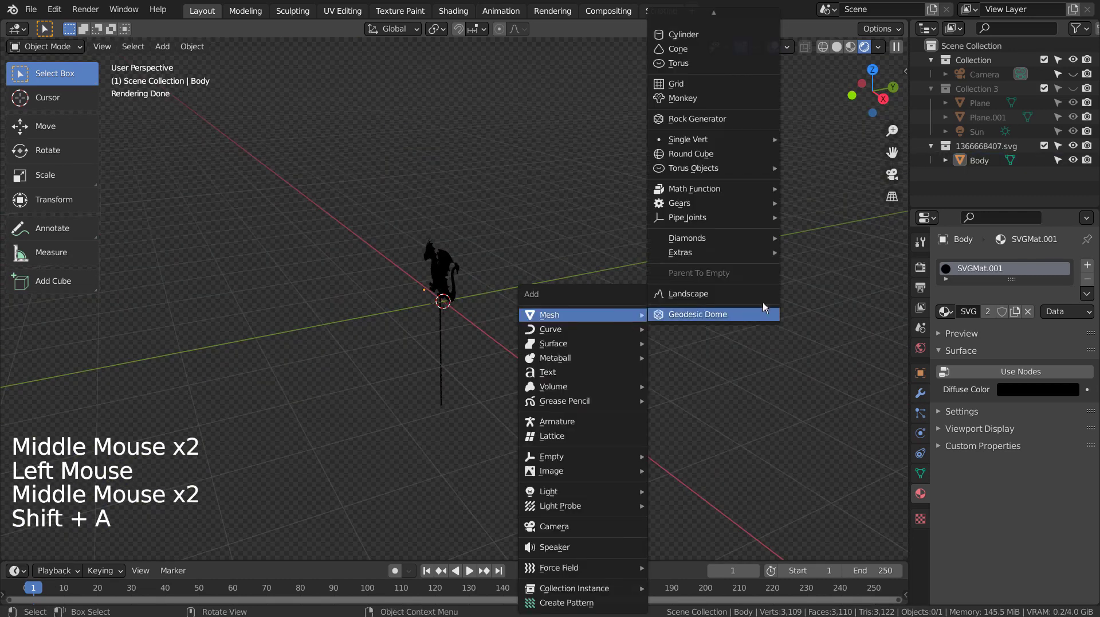
- Add a plane, rotate it 90° on X to stand upright, and return to solid shading
click(718, 17)
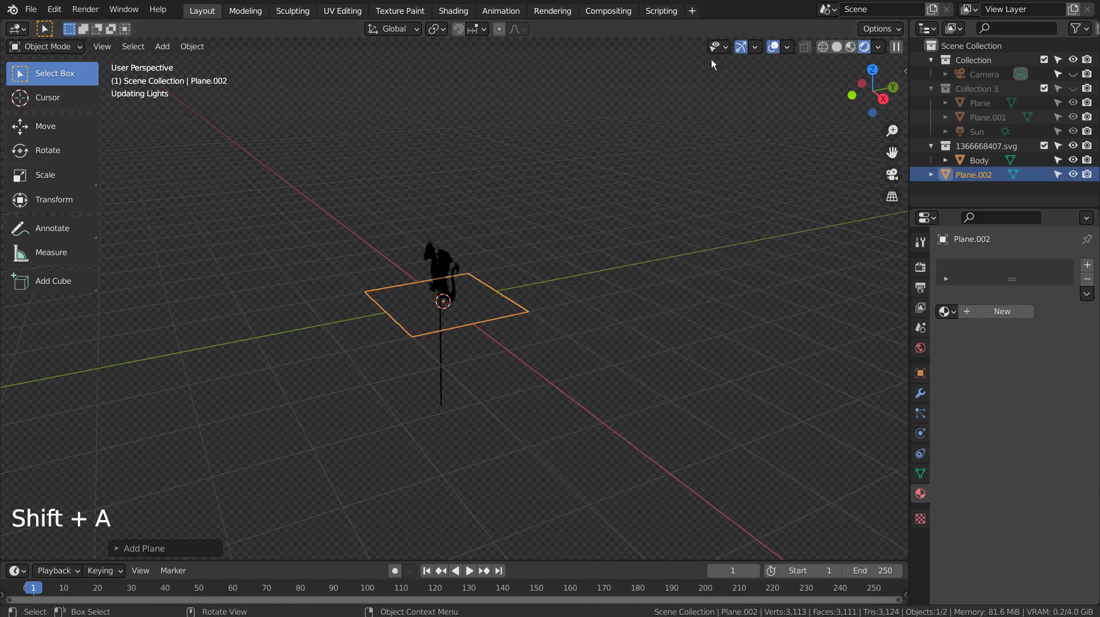
text(rx90)
key(Return)
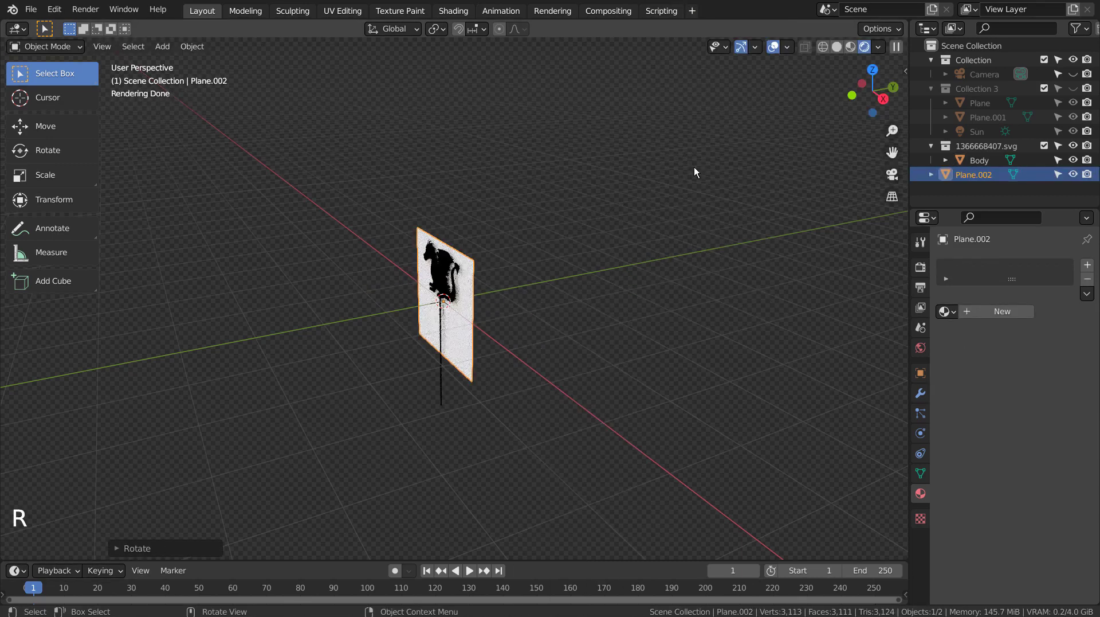
click(842, 46)
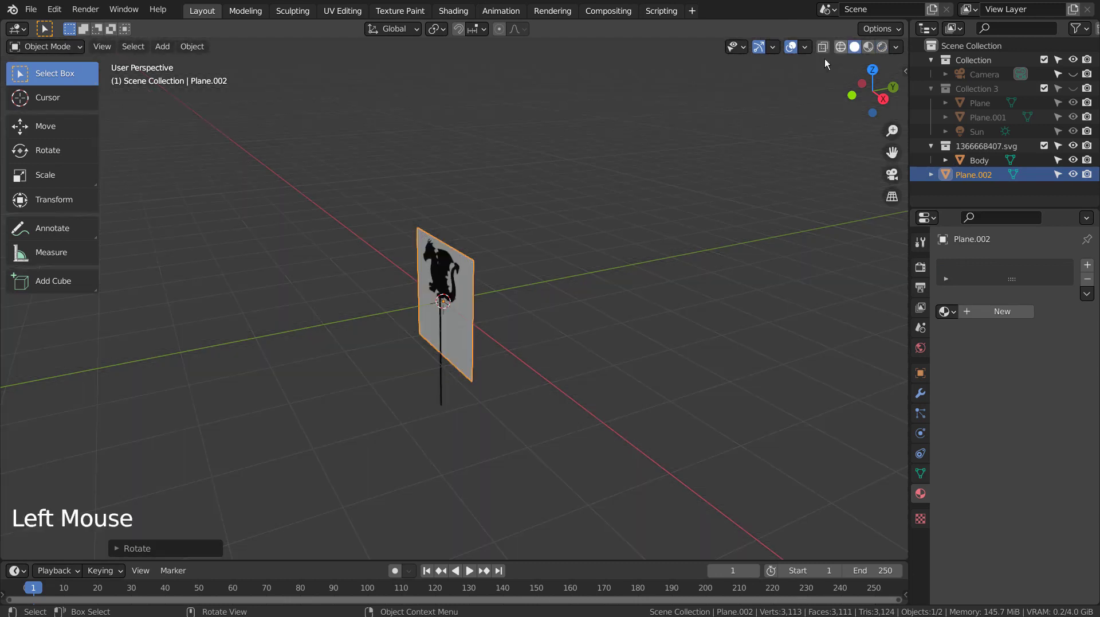
- Move the plane behind the dragon from the side and scale it up to frame it
key(KP_3)
key(g)
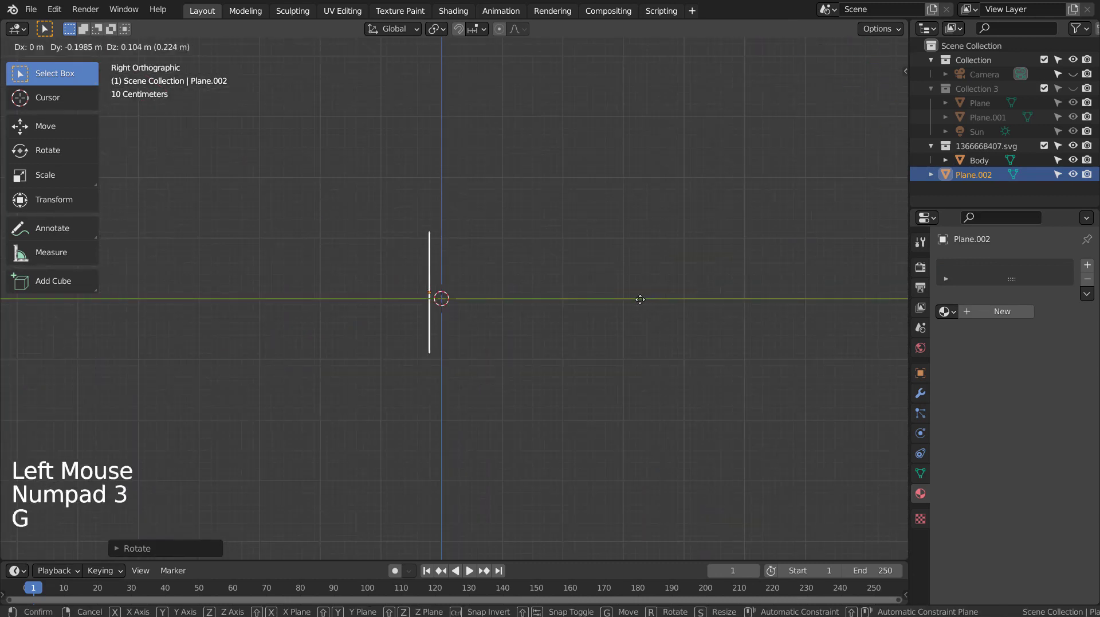
click(625, 306)
key(s)
click(839, 316)
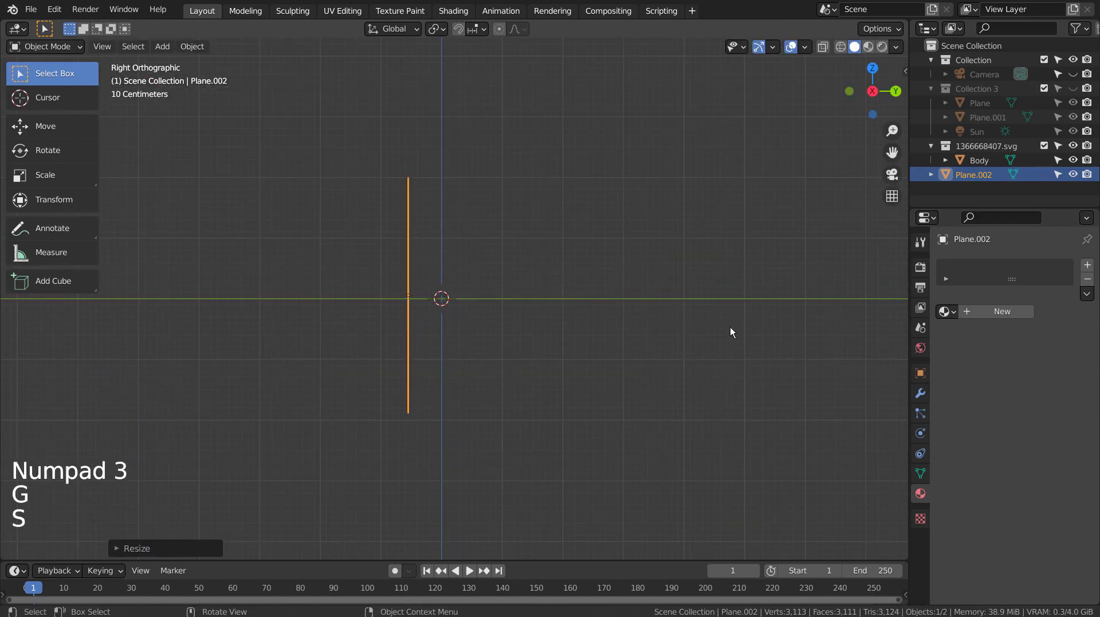
key(KP_1)
key(shift+z)
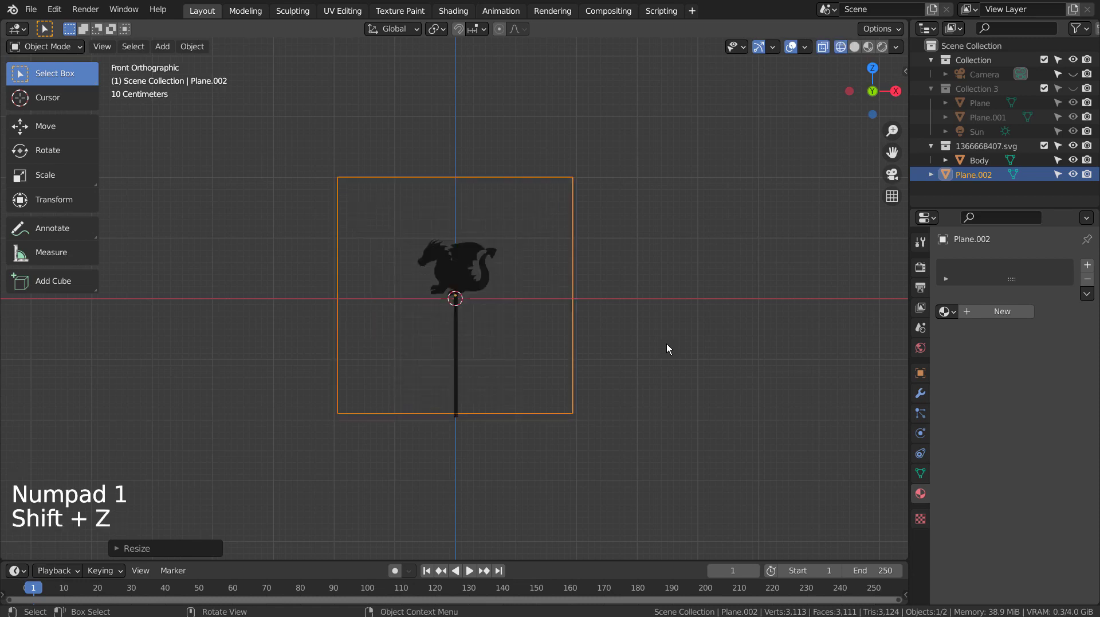
key(g)
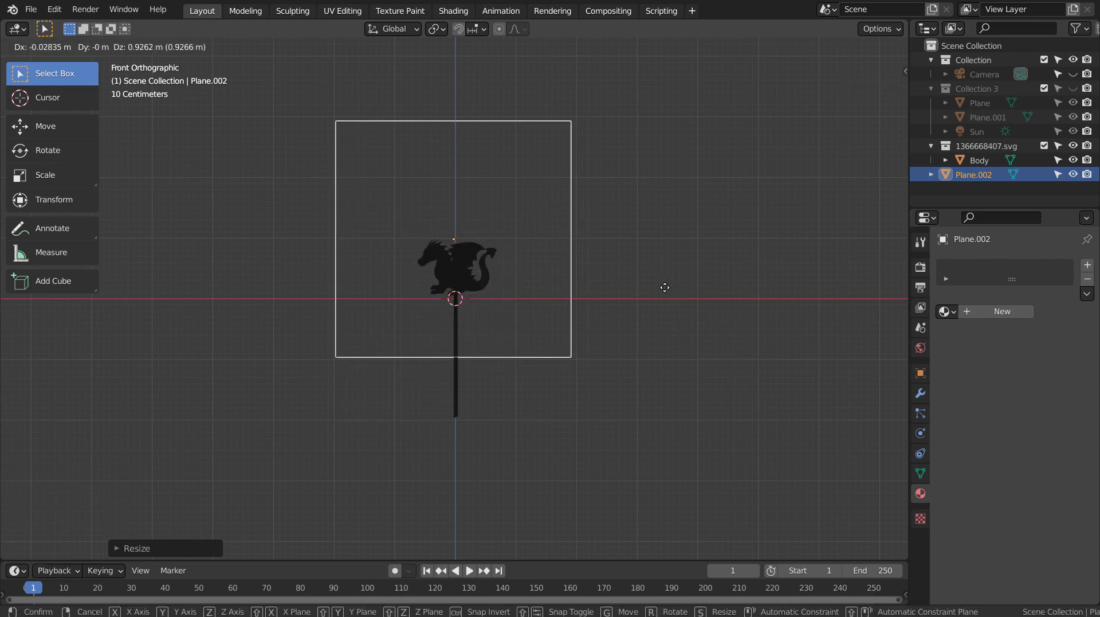
- Set the screen plane at its raised position and reposition the Body dragon
click(663, 287)
click(768, 417)
middle_drag(766, 418, 527, 408)
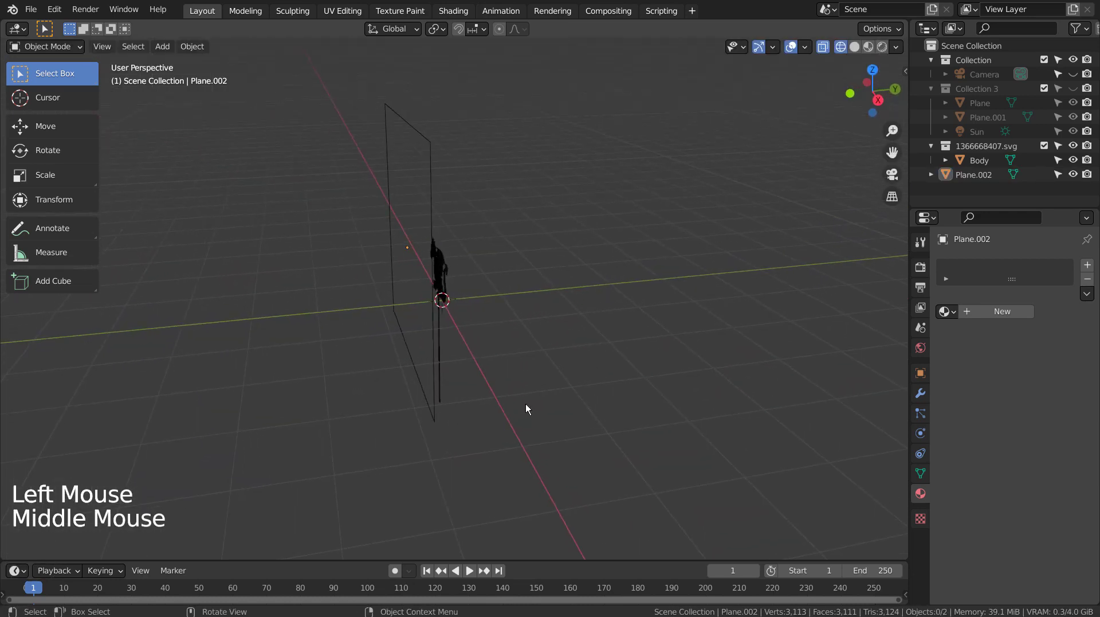
click(437, 274)
key(g)
click(589, 338)
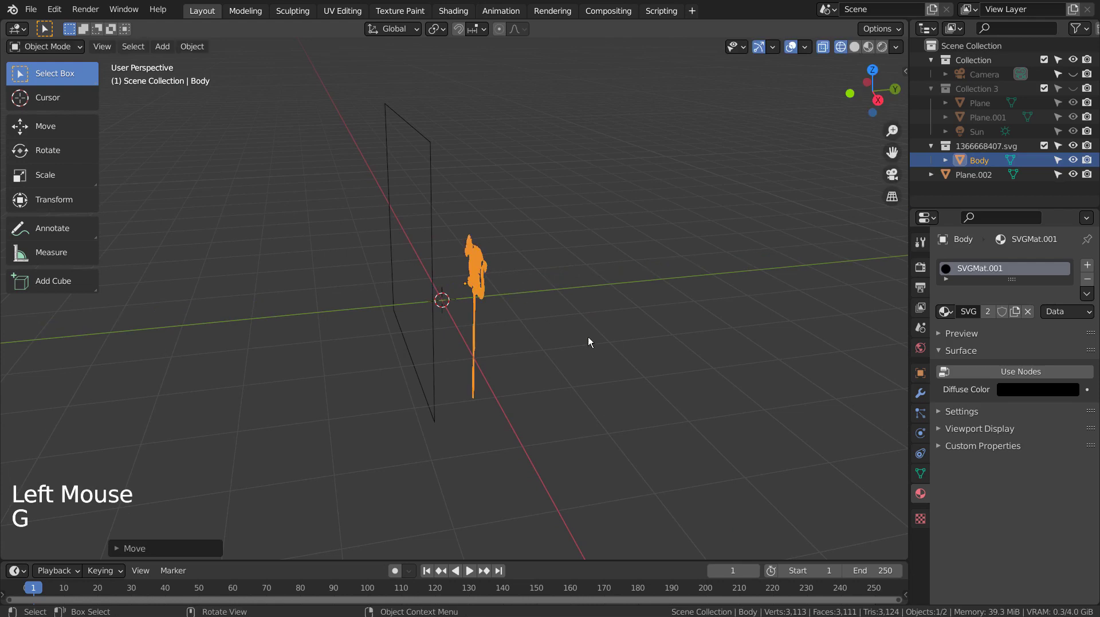
click(588, 342)
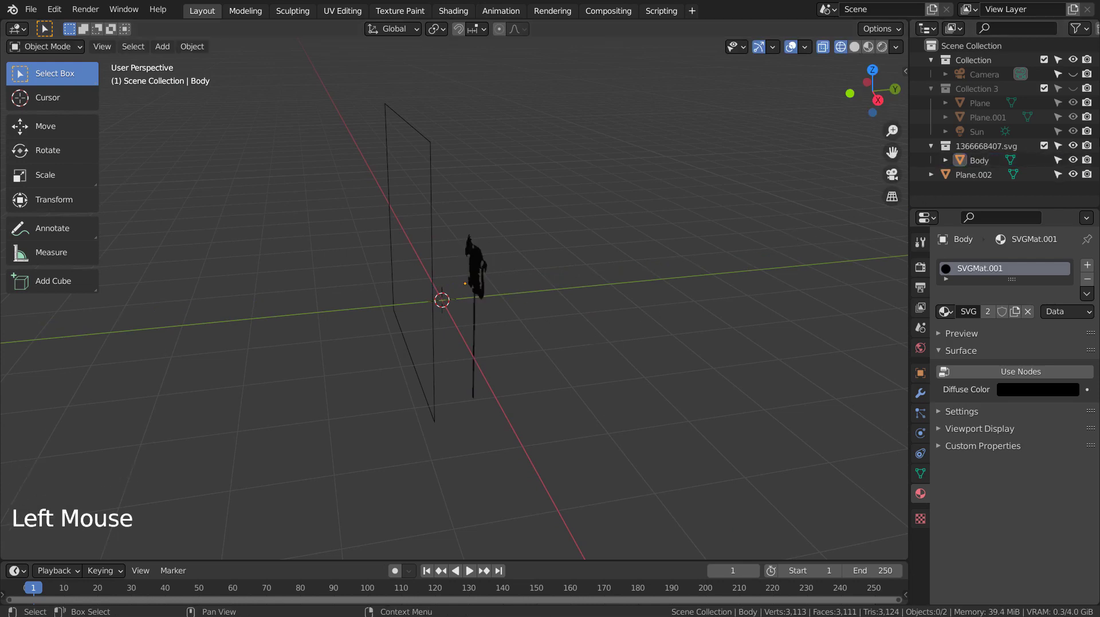
- Box-select the Body dragon and Plane.002 and delete both
click(999, 131)
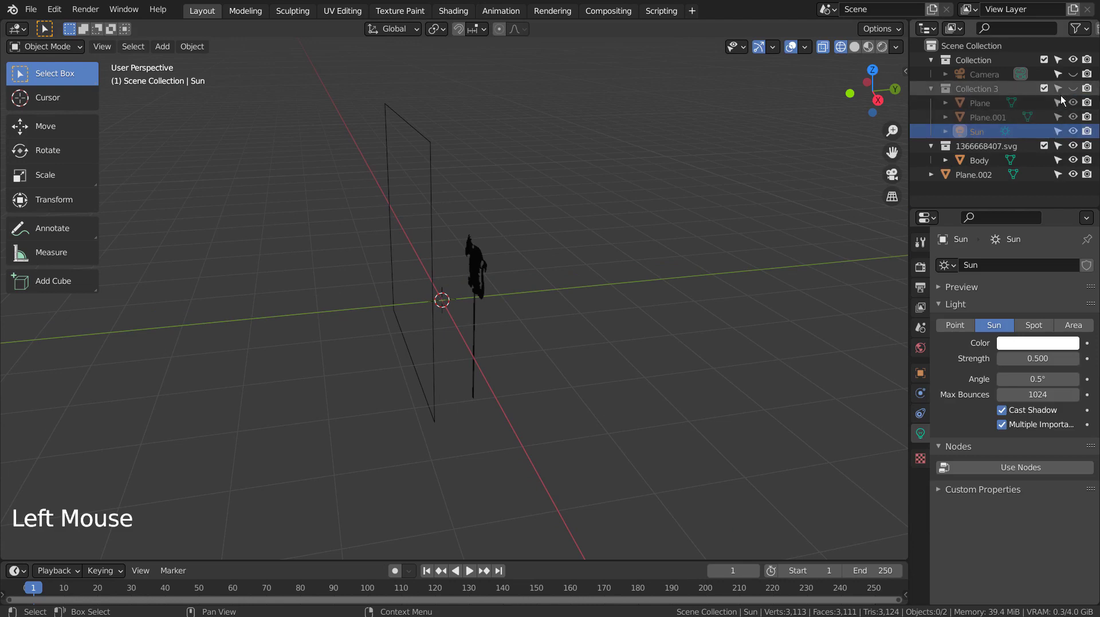
middle_drag(449, 424, 503, 392)
click(480, 323)
key(b)
drag(387, 221, 536, 353)
key(x)
click(535, 353)
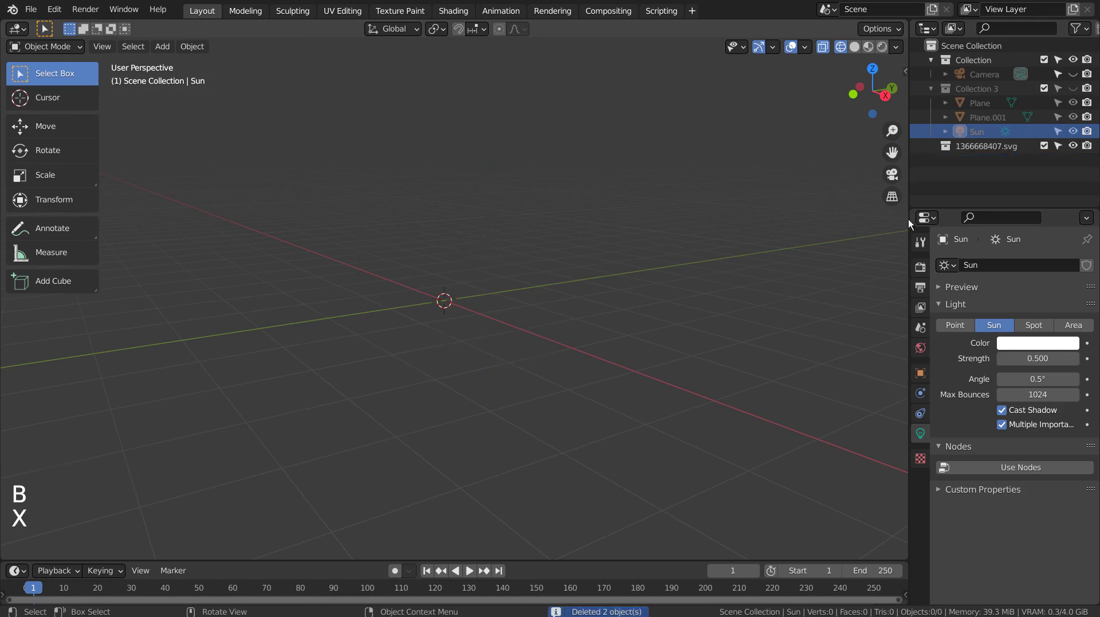
- Unhide Collection 3 to reveal its original screen, dragon cutout and Sun
click(1072, 89)
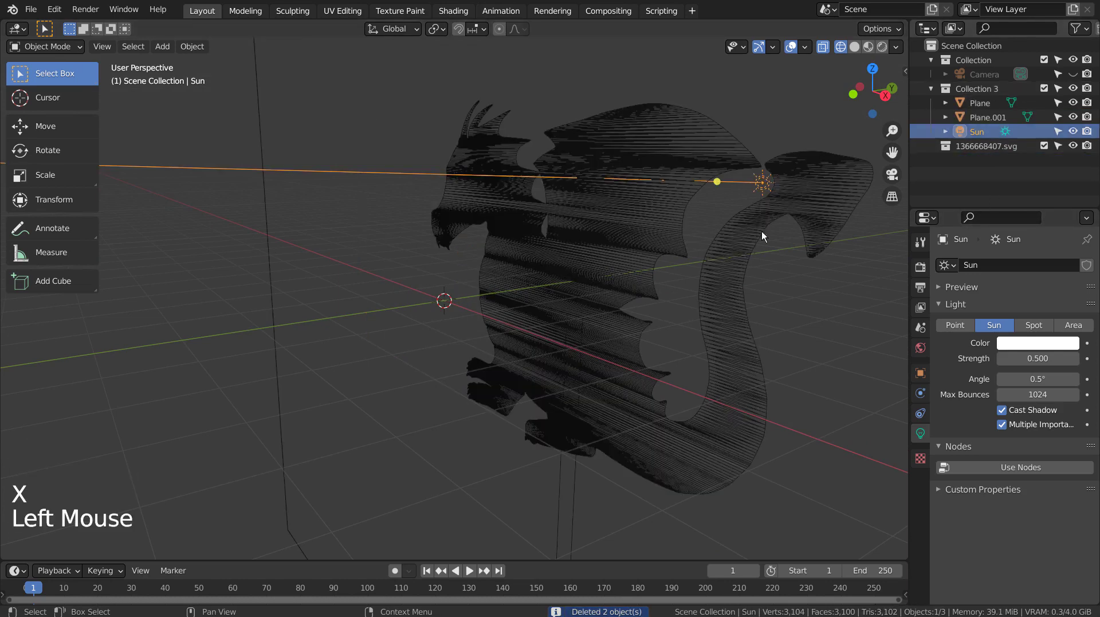
click(778, 340)
scroll(778, 339, down, 4)
scroll(778, 339, down, 2)
click(699, 404)
middle_drag(700, 405, 625, 404)
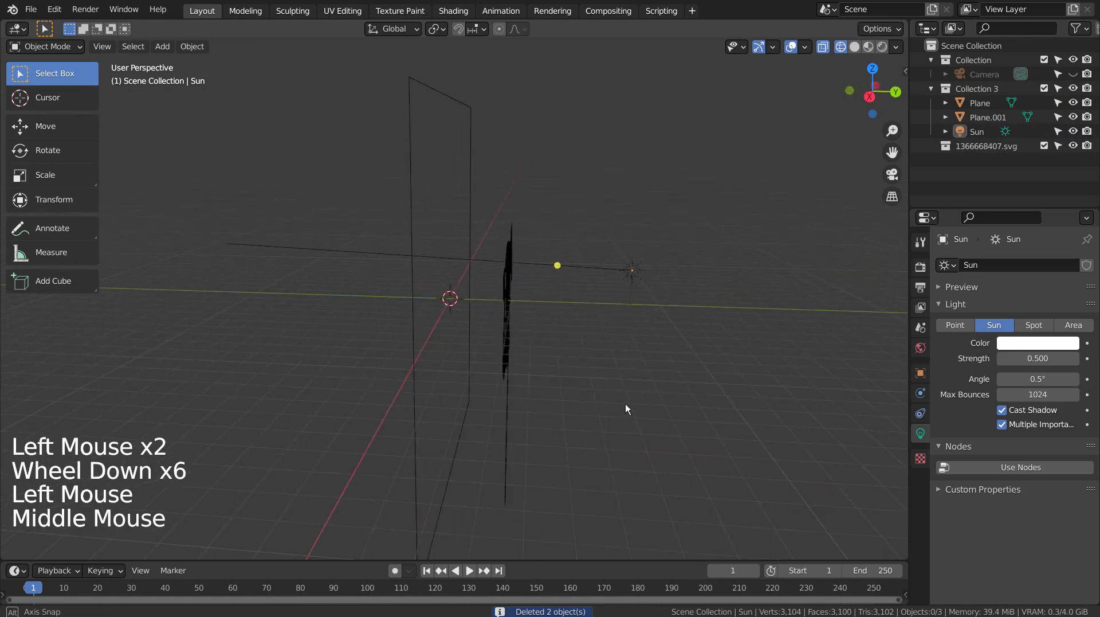
- Face the screen in Rendered shading to see the dragon's shadow, then select the screen plane
click(633, 269)
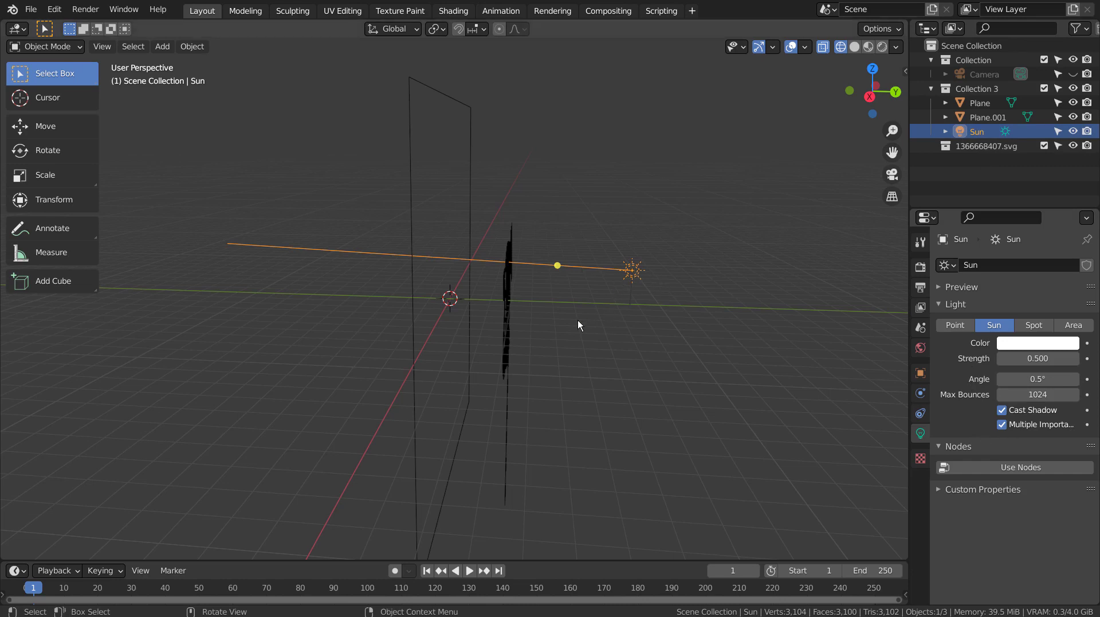
middle_drag(578, 321, 715, 309)
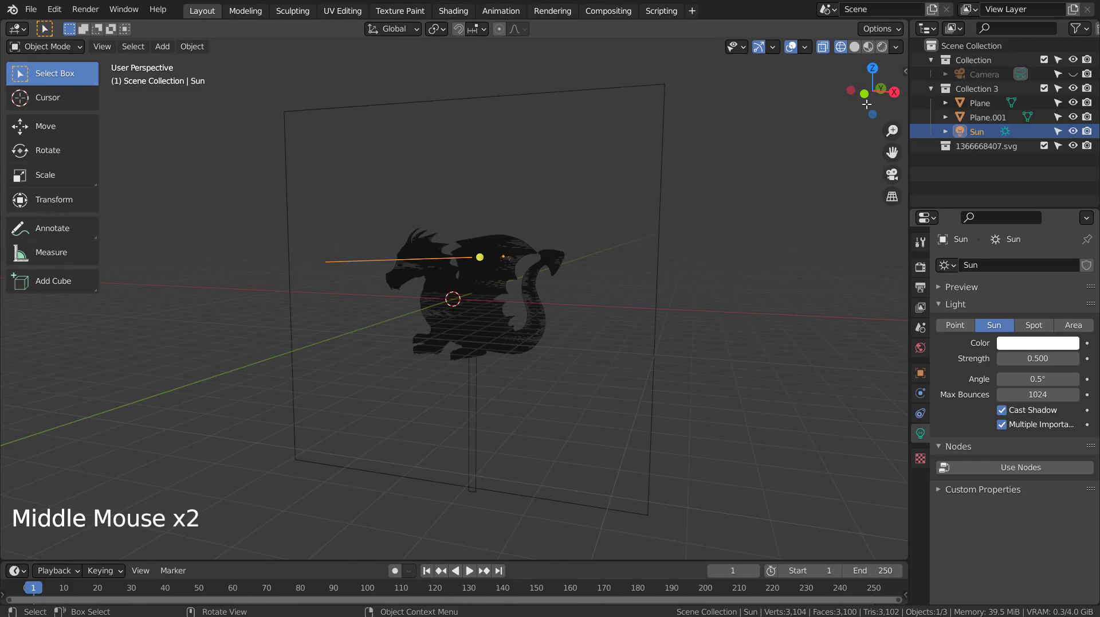
click(883, 47)
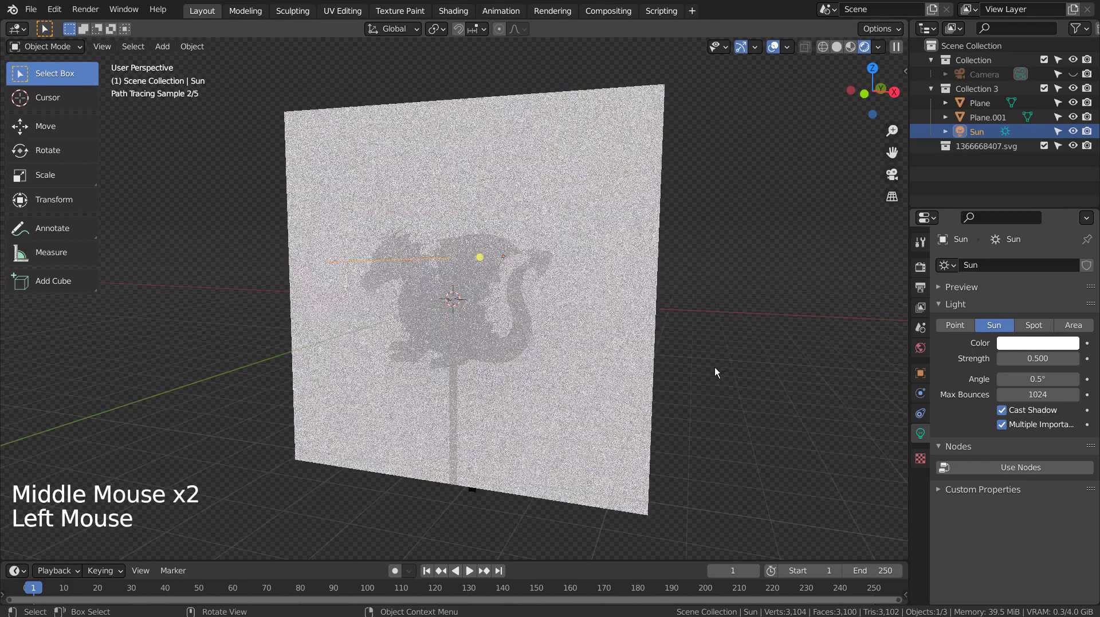
middle_drag(714, 367, 767, 359)
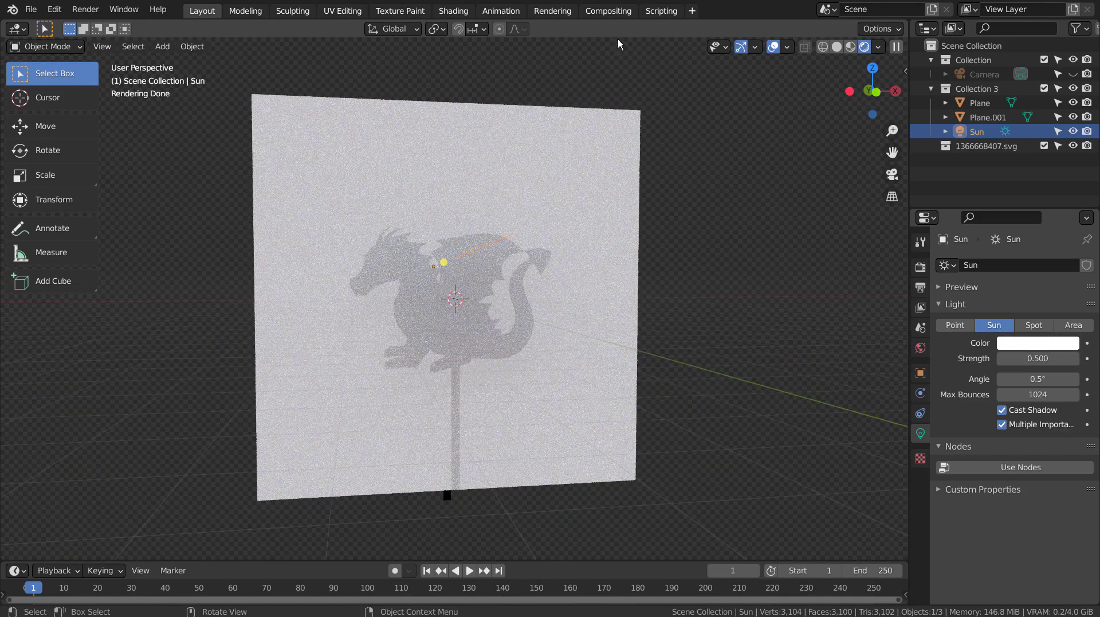
click(600, 163)
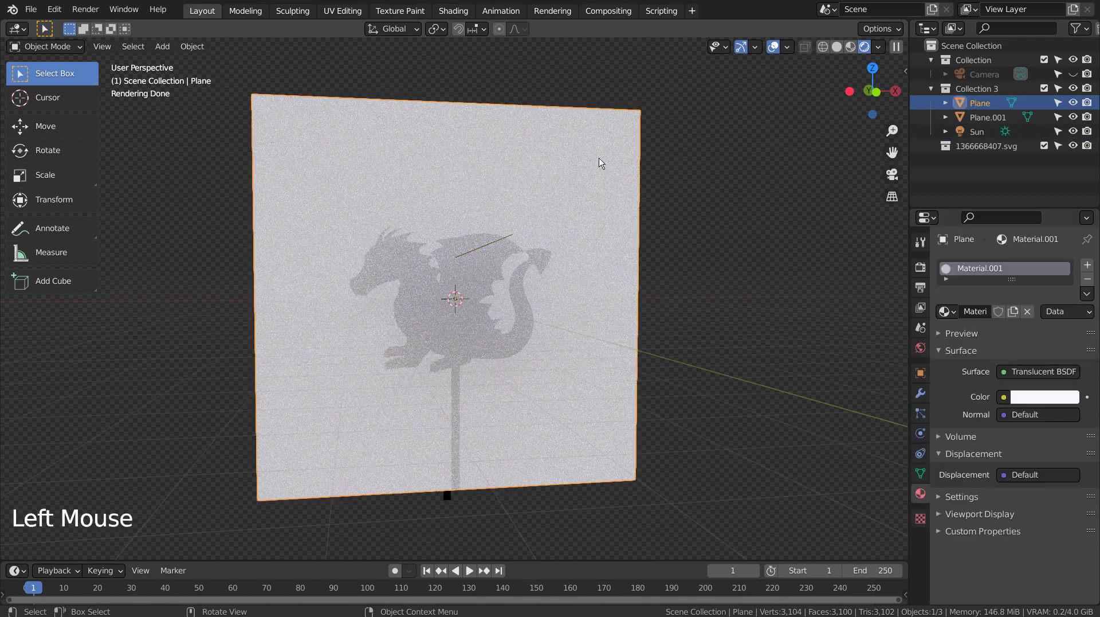
double_click(453, 11)
key(KP_Decimal)
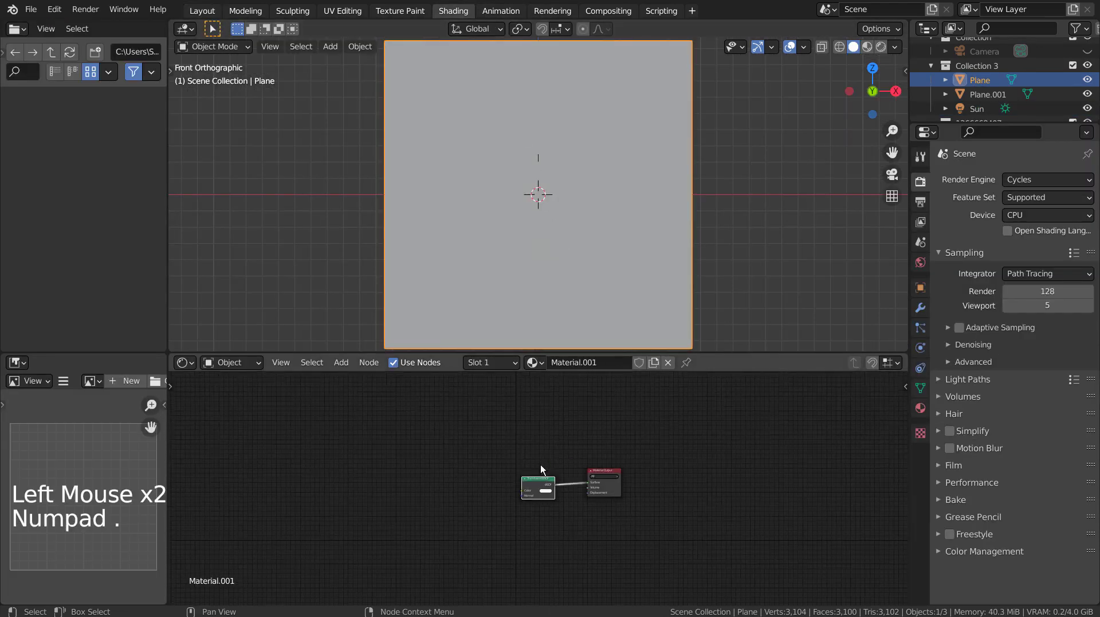
scroll(559, 486, up, 20)
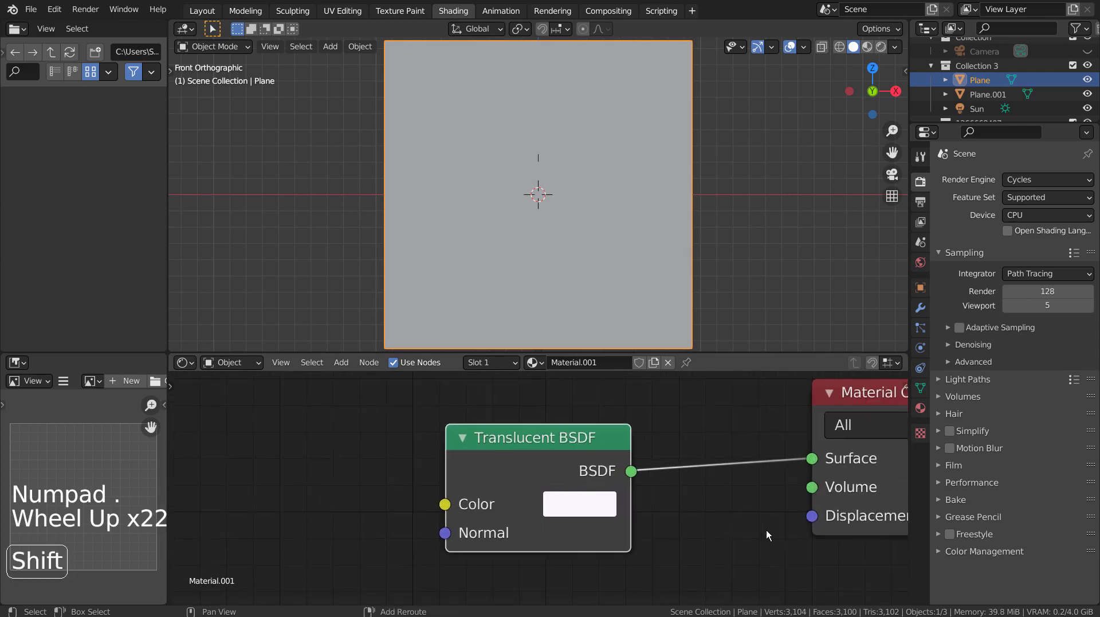
shift+middle_drag(765, 530, 578, 536)
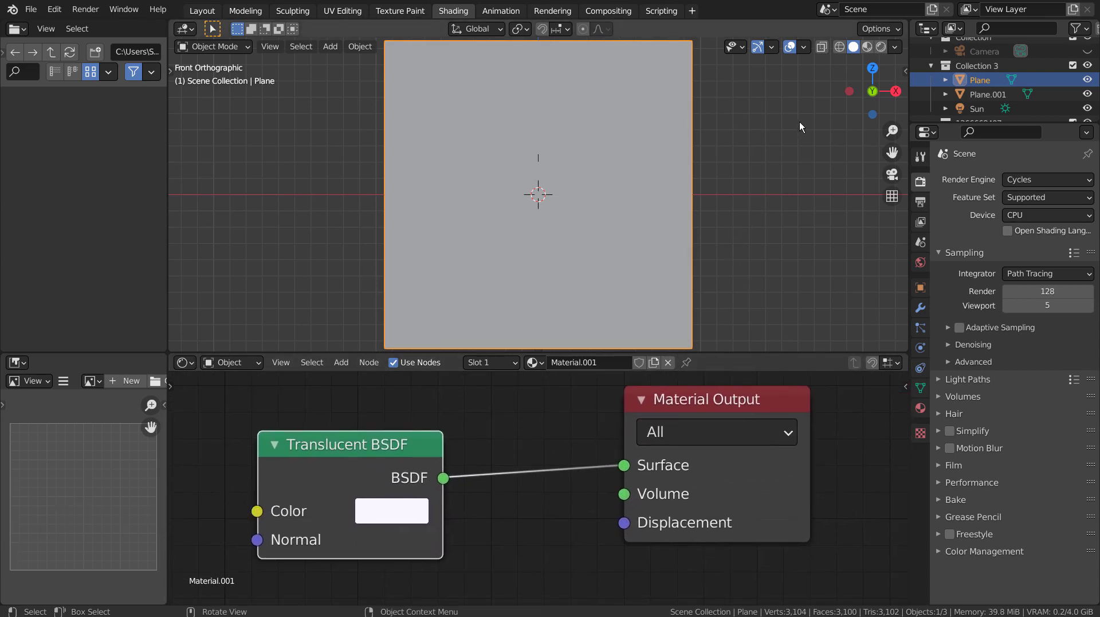
click(881, 46)
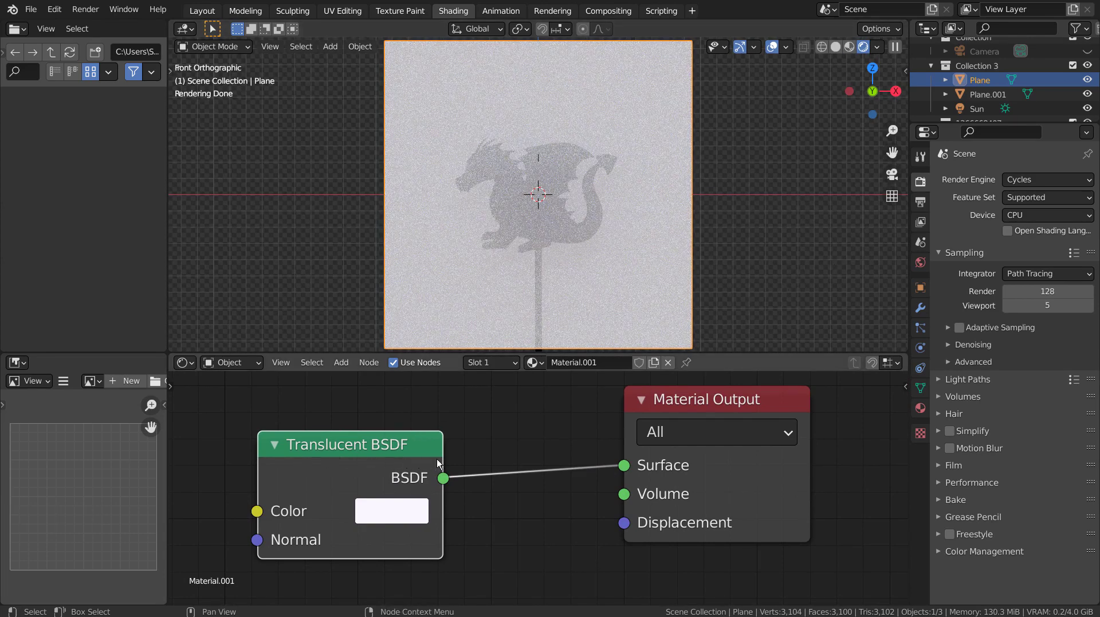
click(836, 47)
click(206, 11)
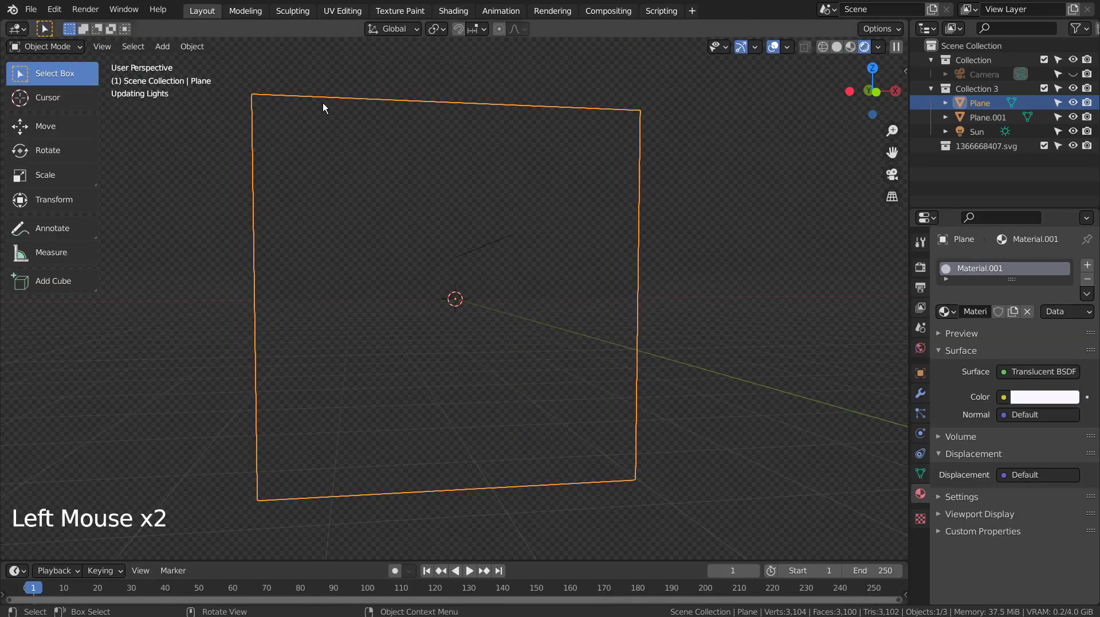
- Select the dragon cutout Plane.001 and switch to a straight front view
middle_drag(672, 357, 525, 394)
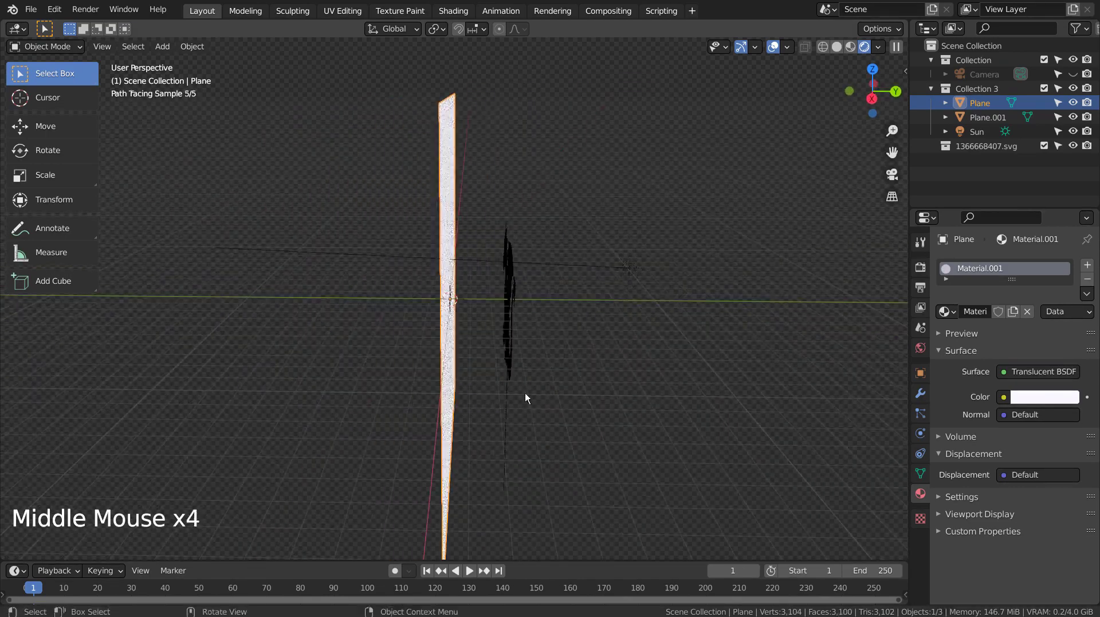
click(511, 312)
middle_drag(511, 312, 719, 381)
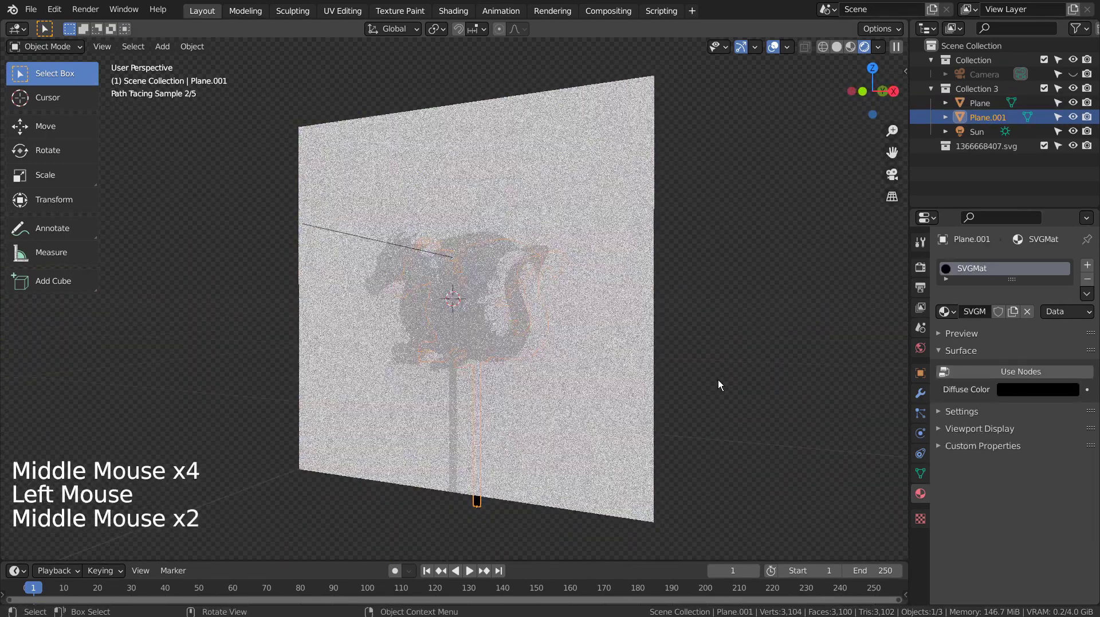
key(KP_1)
- Tilt the puppet on its stick as a test, then rotate it back upright
key(g)
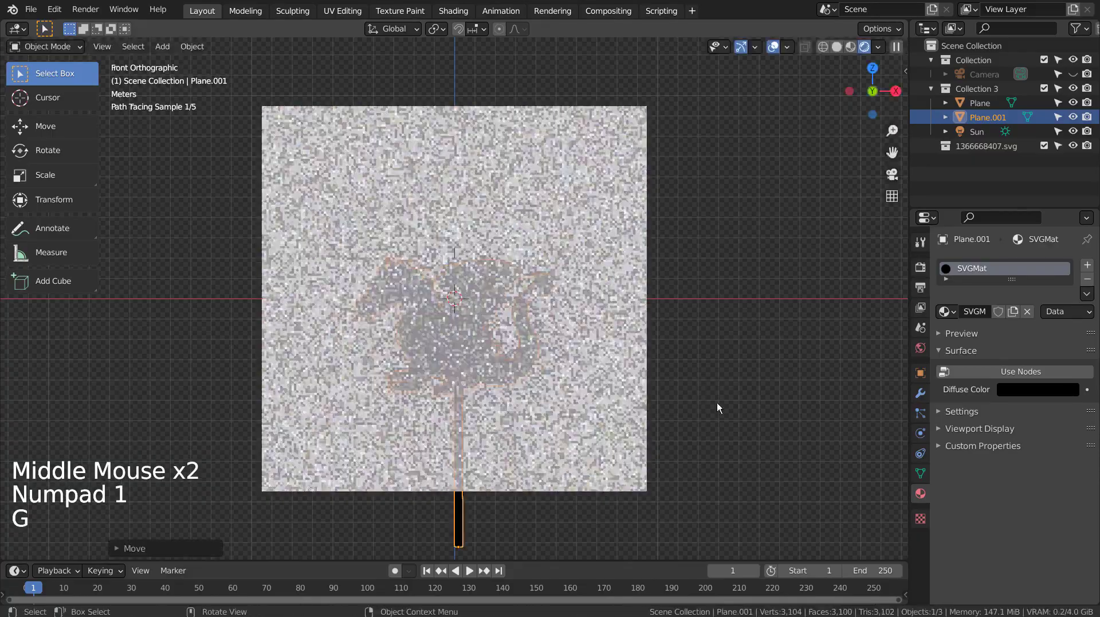
key(r)
click(652, 287)
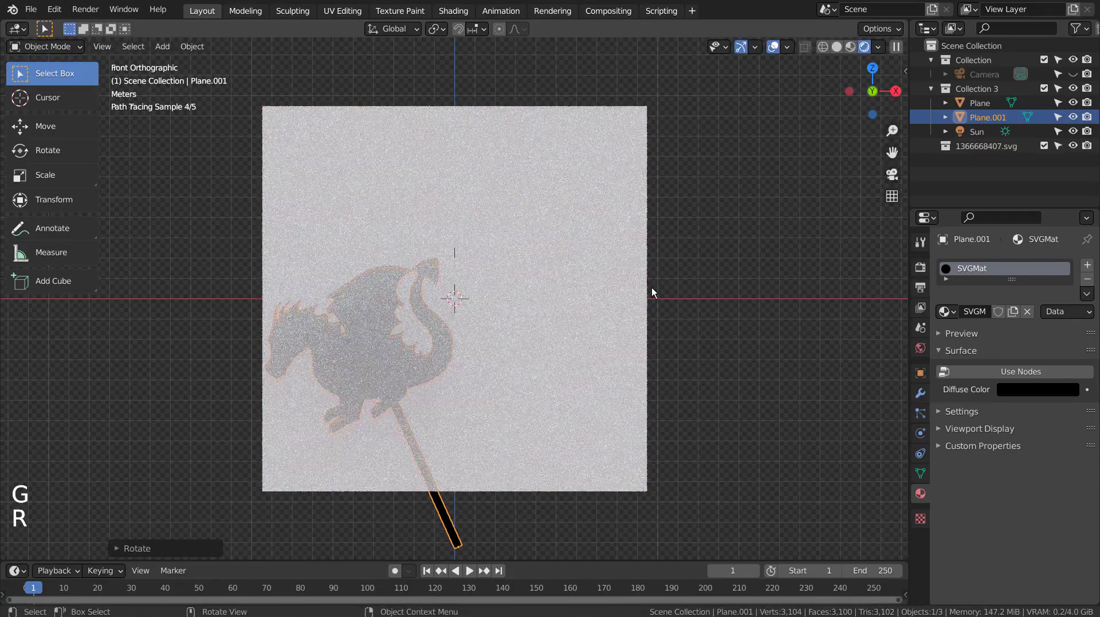
key(r)
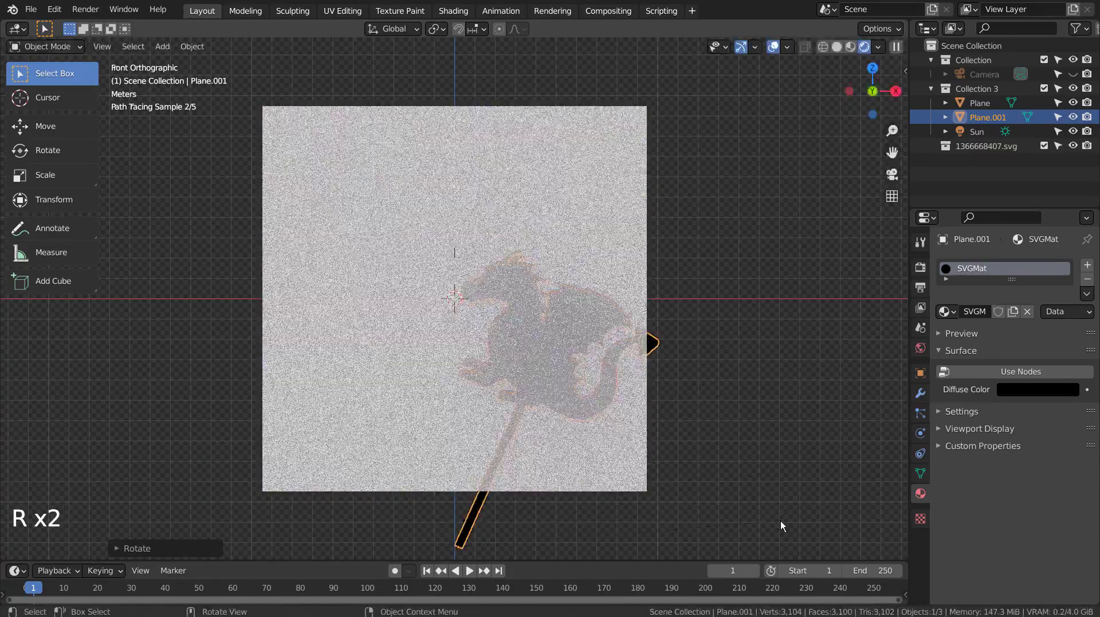
key(r)
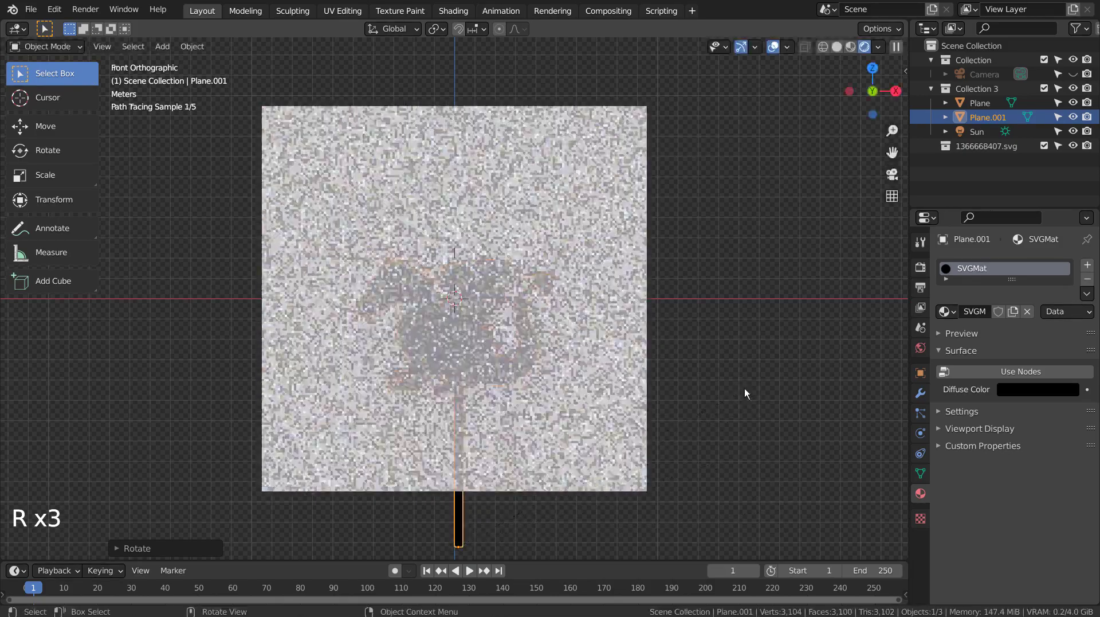
click(744, 387)
shift+middle_drag(720, 400, 510, 299)
- Snap the 3D cursor to the bottom edge of the puppet's stick
scroll(510, 299, up, 5)
scroll(510, 299, up, 4)
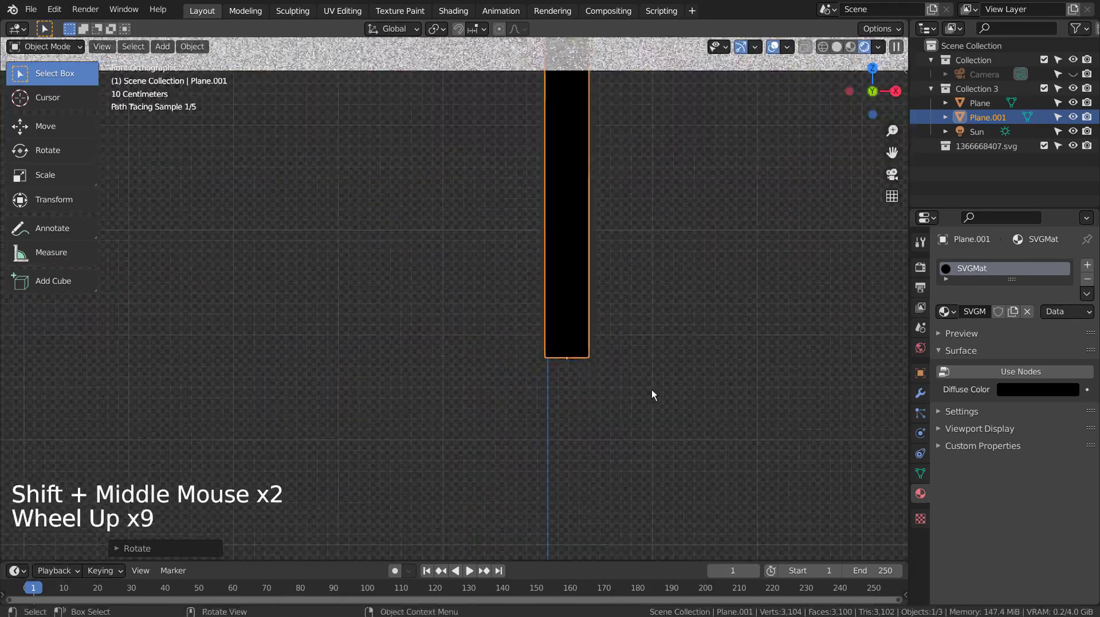
shift+middle_click(559, 360)
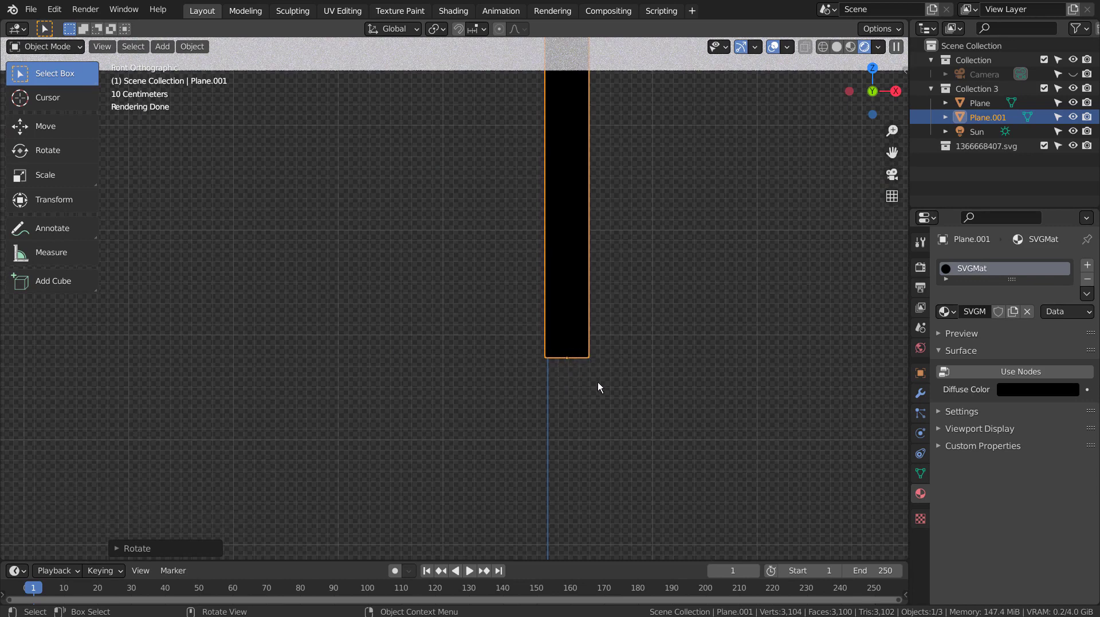
key(Tab)
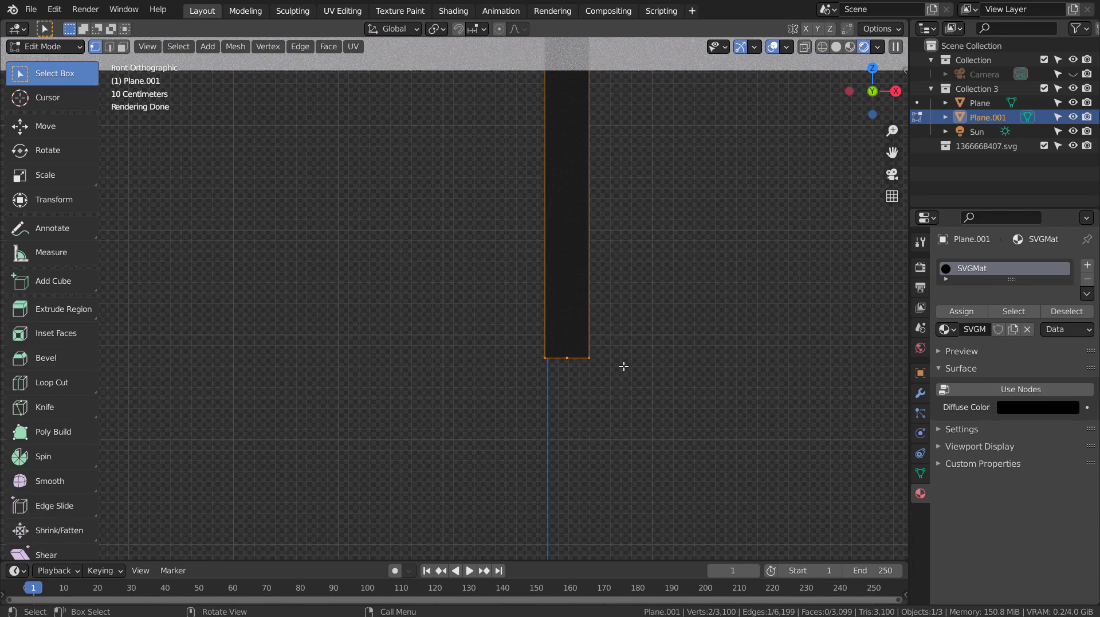
click(621, 366)
key(2)
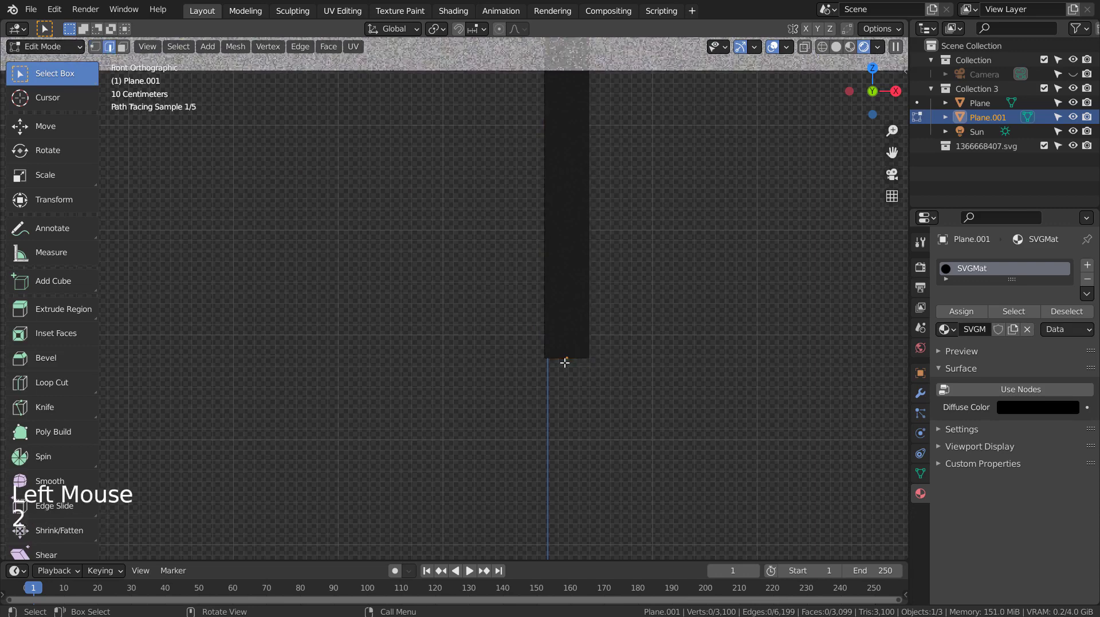
click(555, 358)
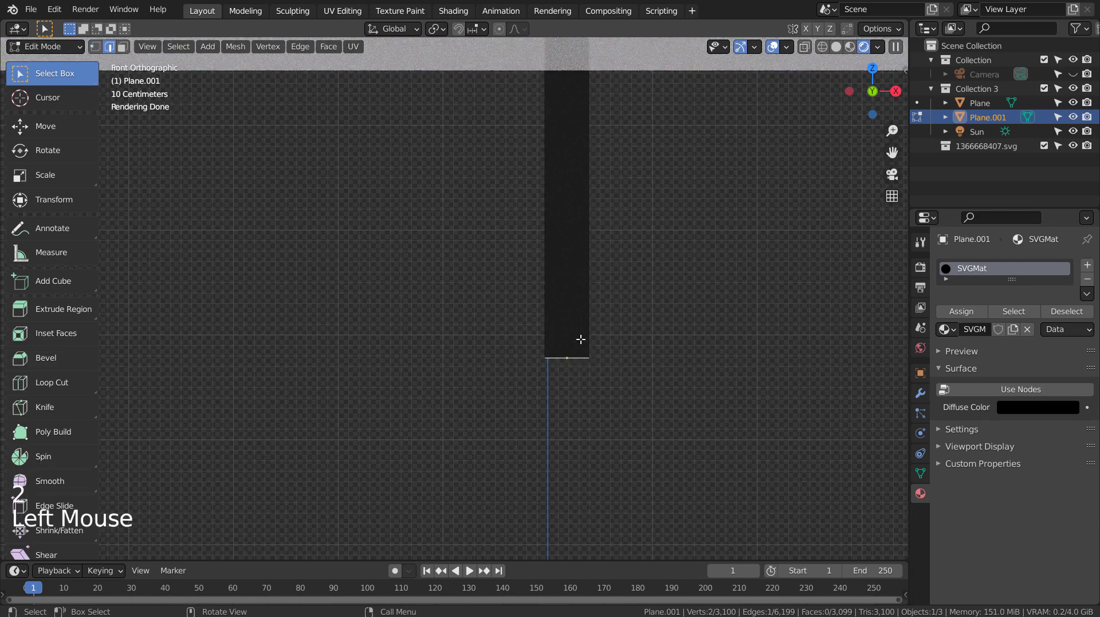
key(shift+s)
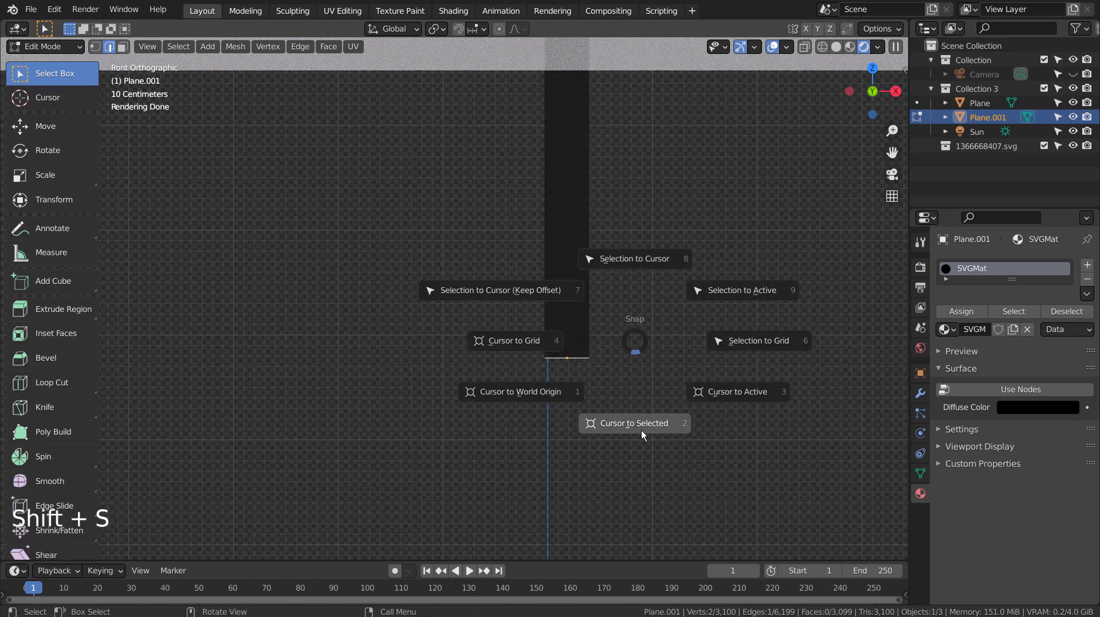
click(612, 428)
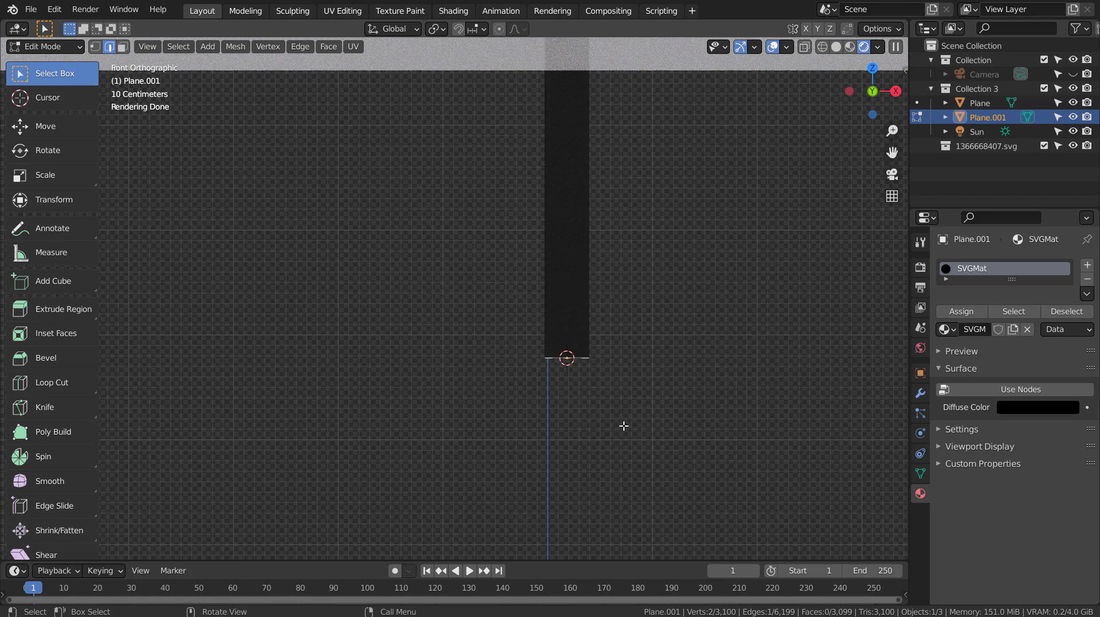
- Set Plane.001's origin to the 3D cursor at the stick's base
key(Tab)
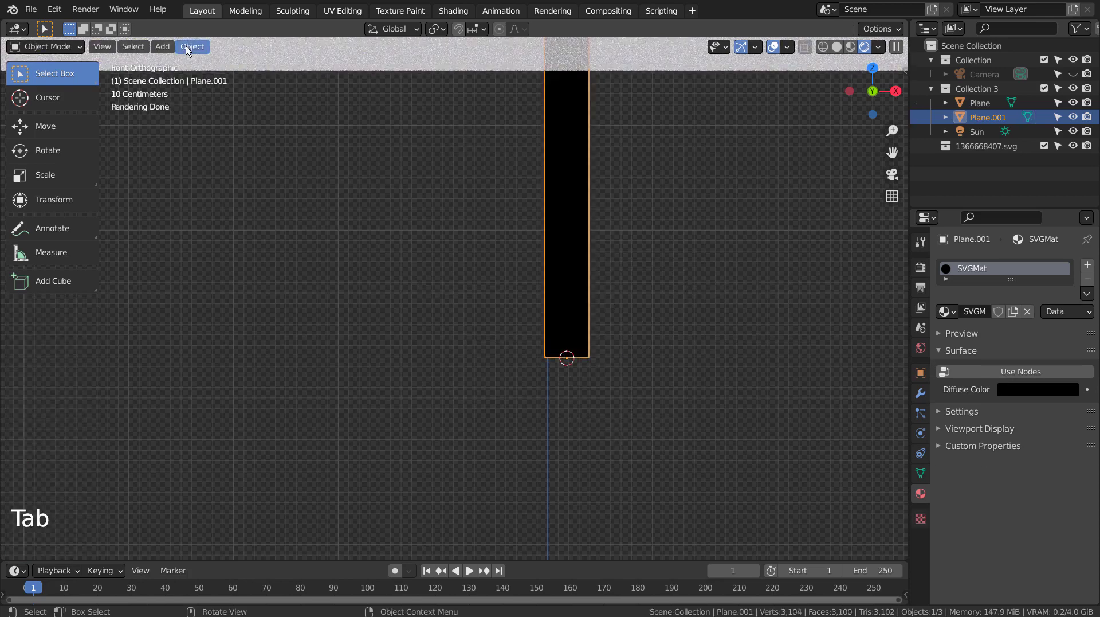
click(190, 48)
mouse_move(298, 77)
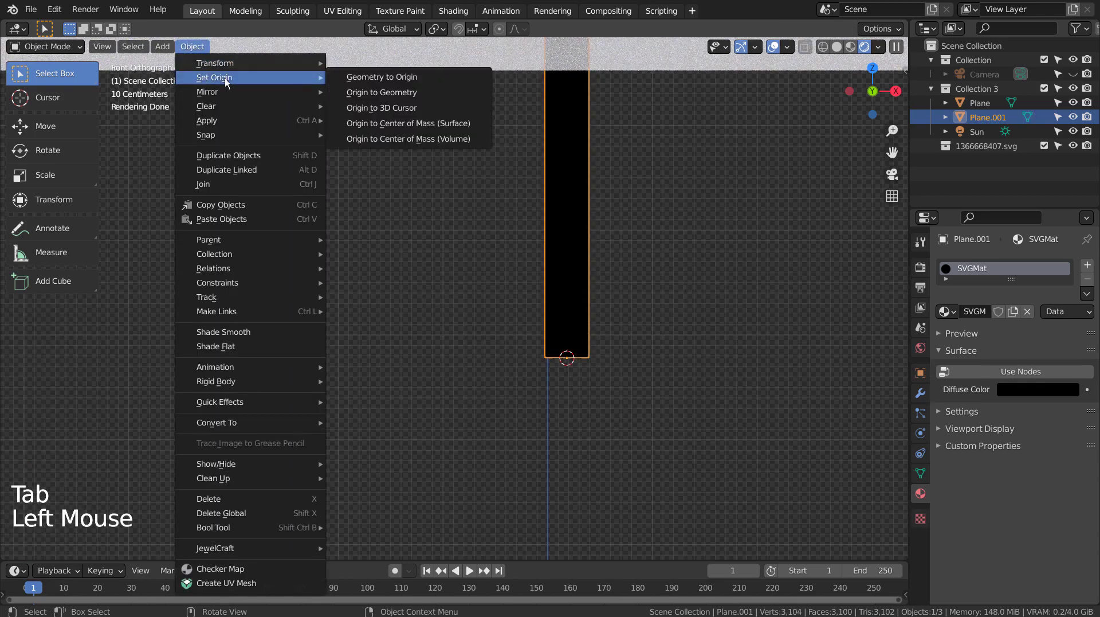
click(462, 111)
key(Tab)
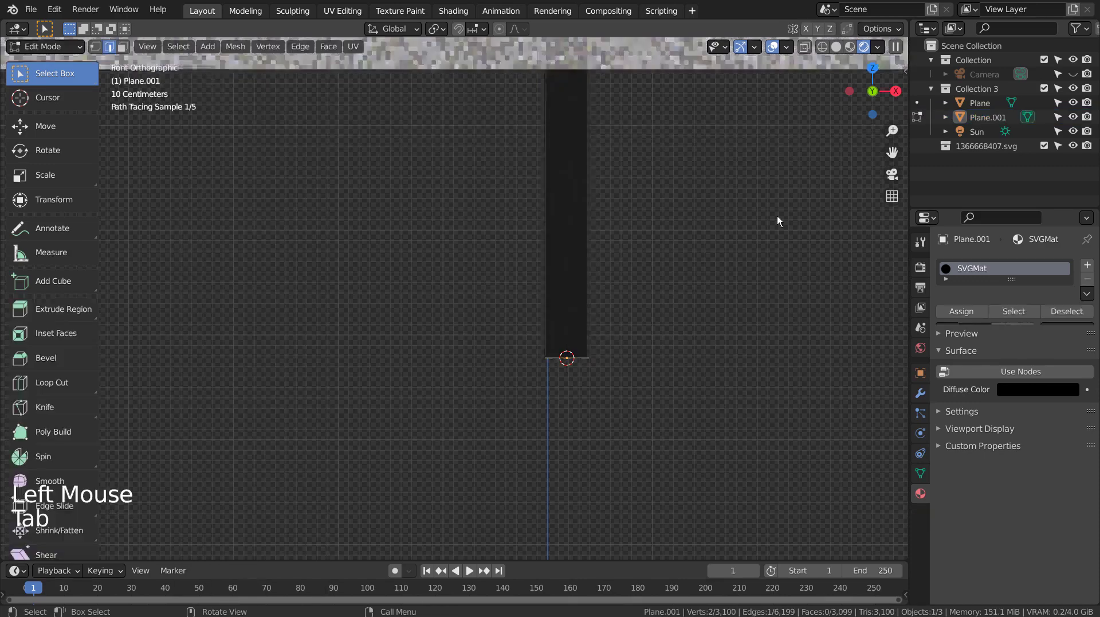
- Select the dragon puppet and test moving it off the screen's right side and back
scroll(777, 216, down, 5)
key(Tab)
scroll(777, 215, down, 6)
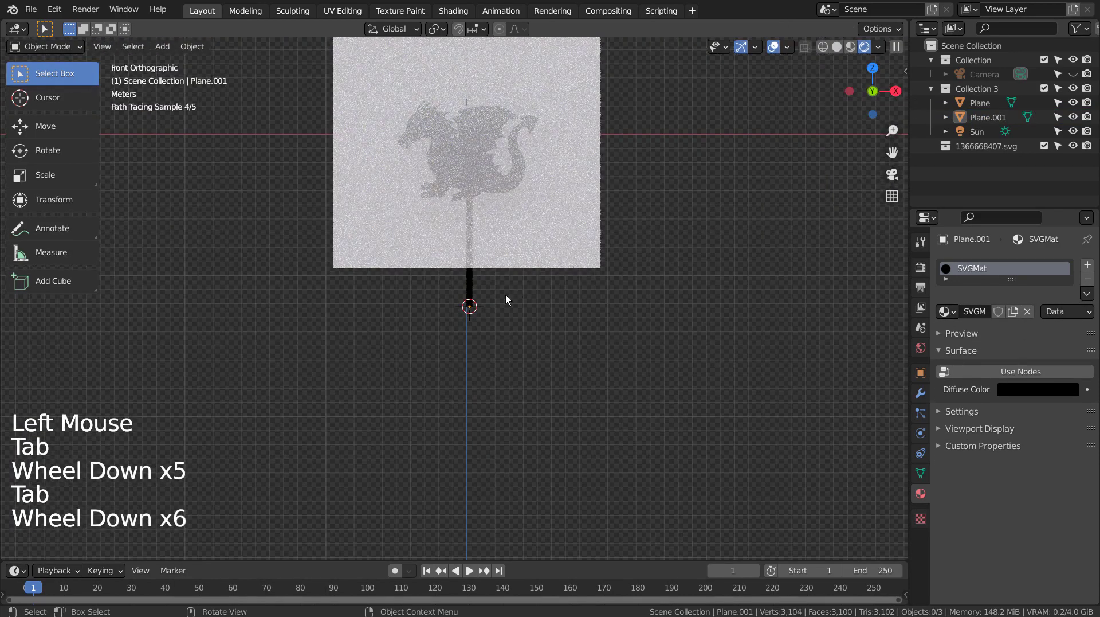
click(471, 287)
key(g)
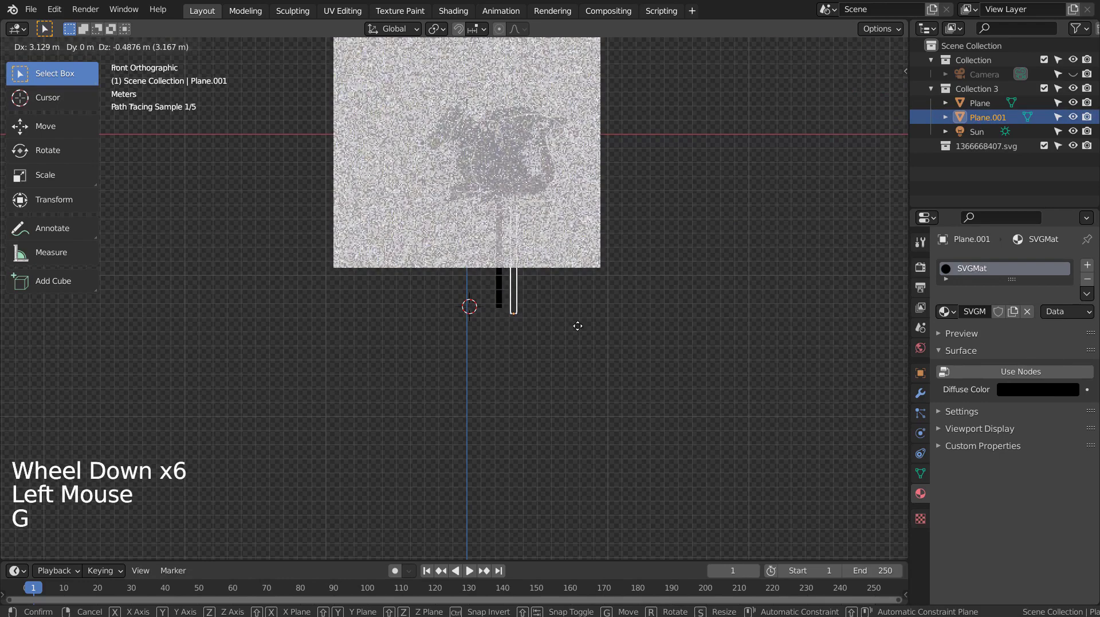
click(650, 339)
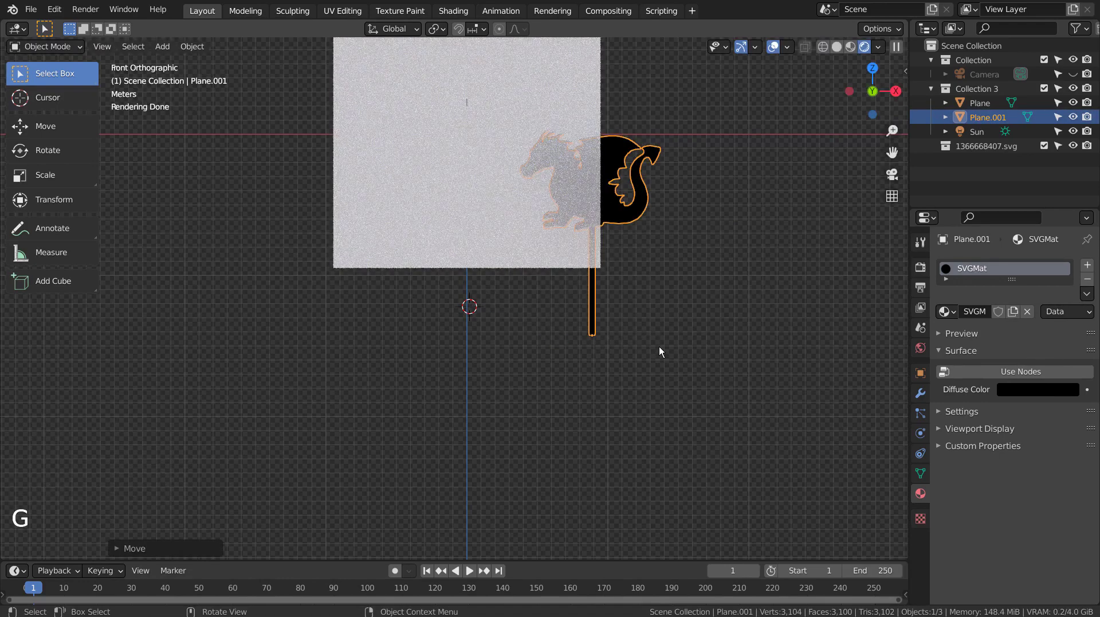
key(g)
click(518, 339)
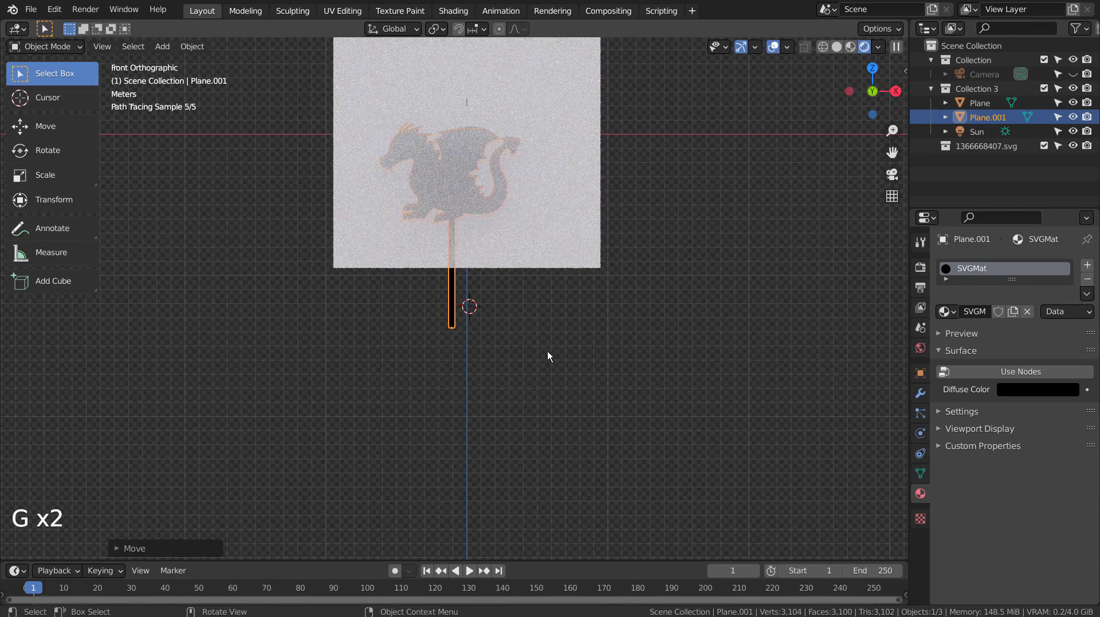
- Test placing the puppet past the screen's left edge and behind its lower corners
key(g)
click(422, 369)
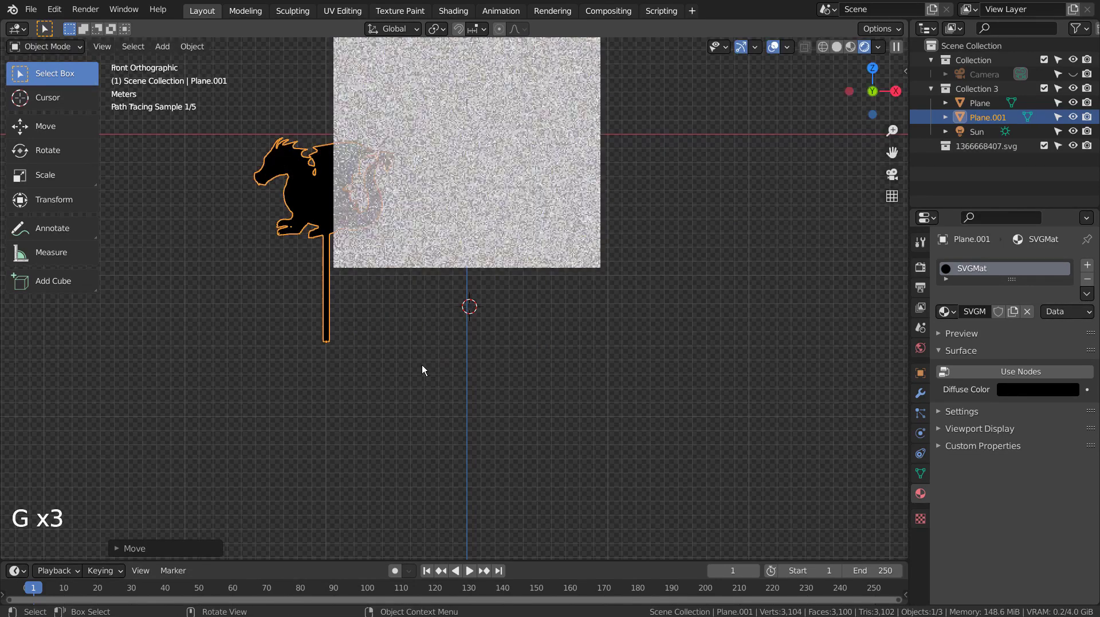
key(g)
click(505, 387)
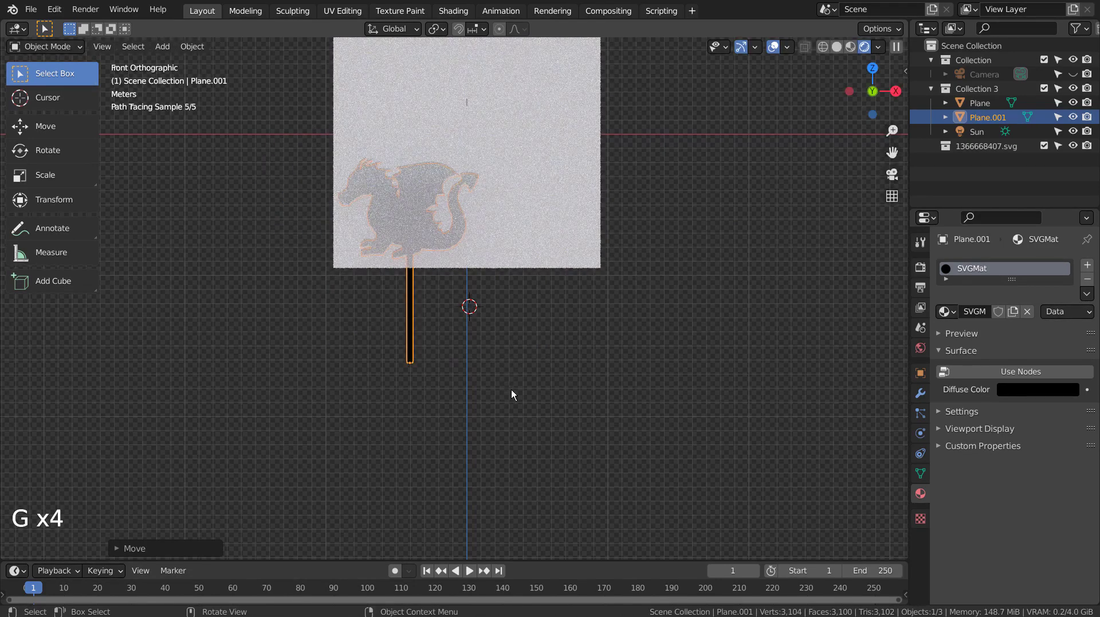
key(g)
click(642, 391)
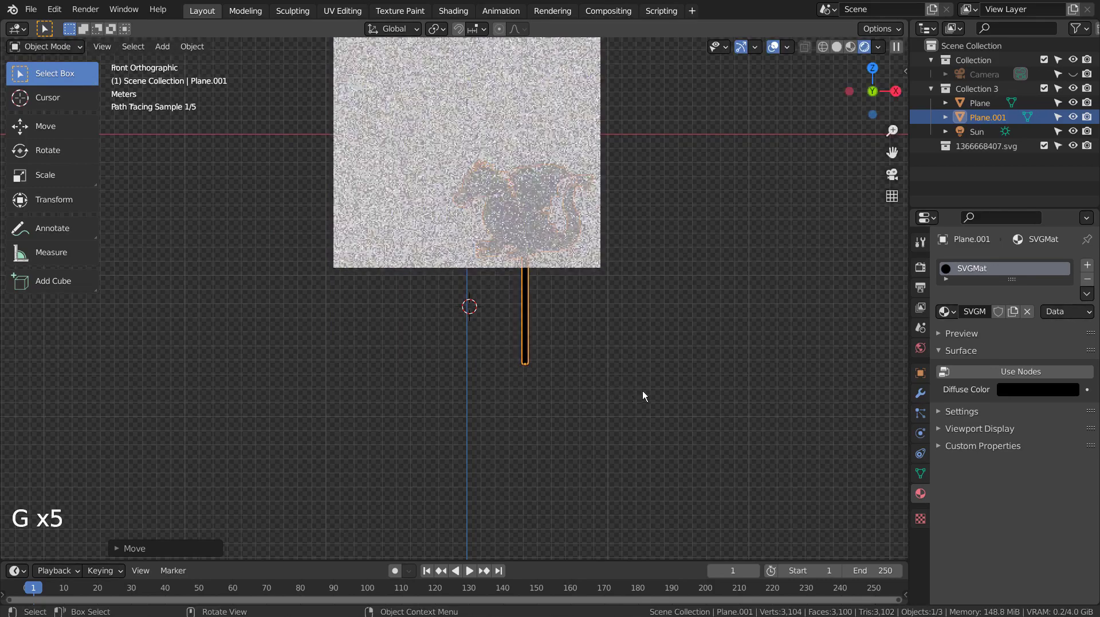
- In front view, centre the puppet under the screen and zoom in on it
middle_drag(642, 390, 683, 411)
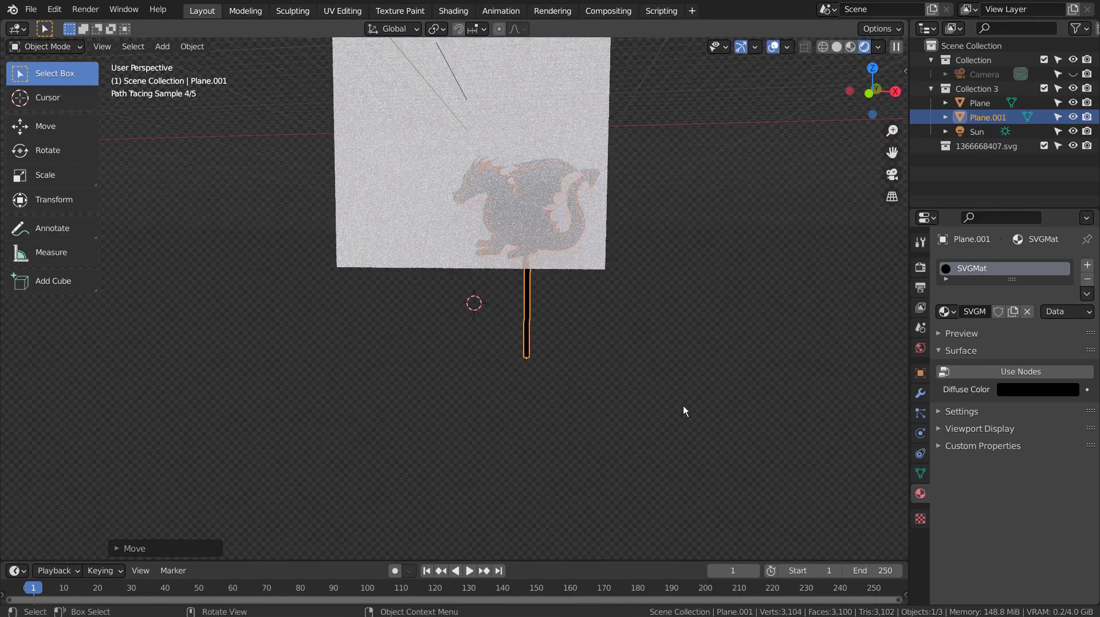
key(KP_1)
key(g)
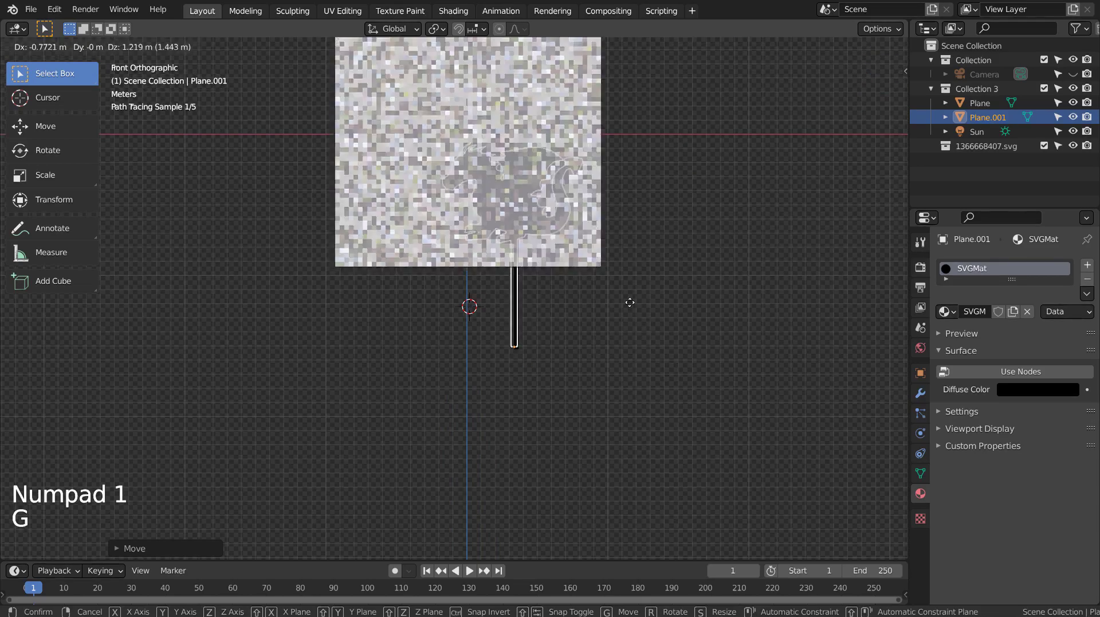
click(590, 275)
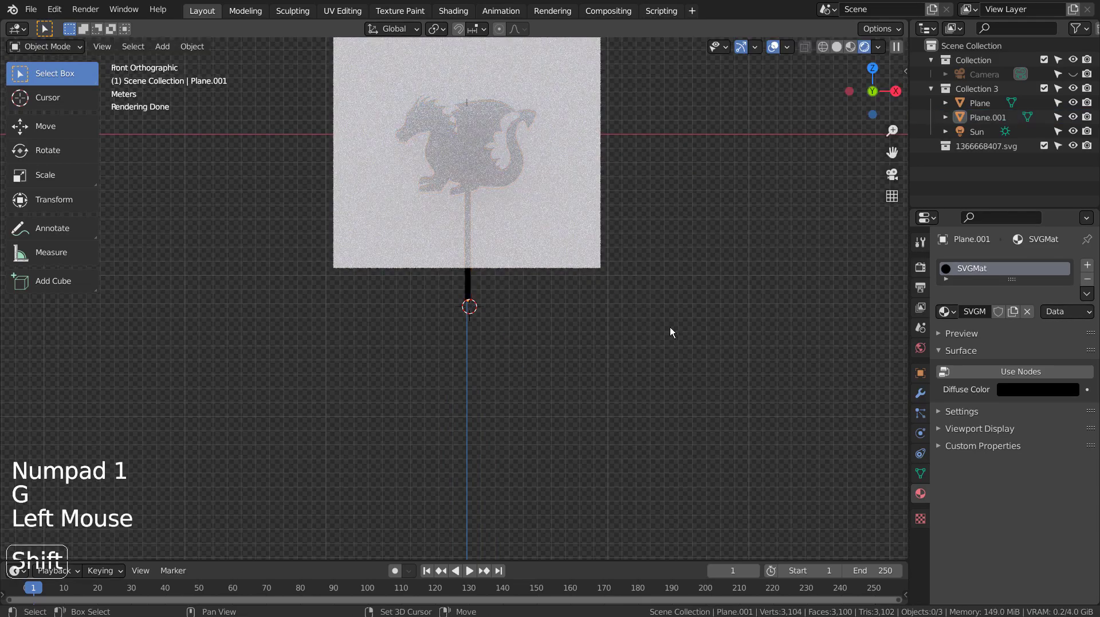
shift+middle_drag(676, 385, 668, 486)
scroll(668, 486, up, 4)
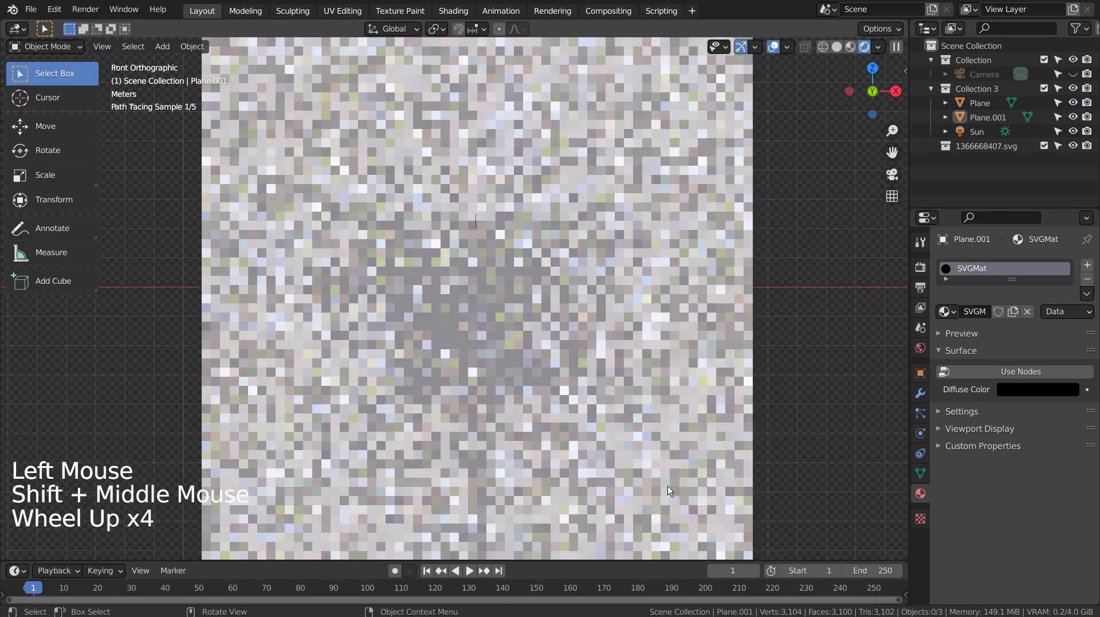